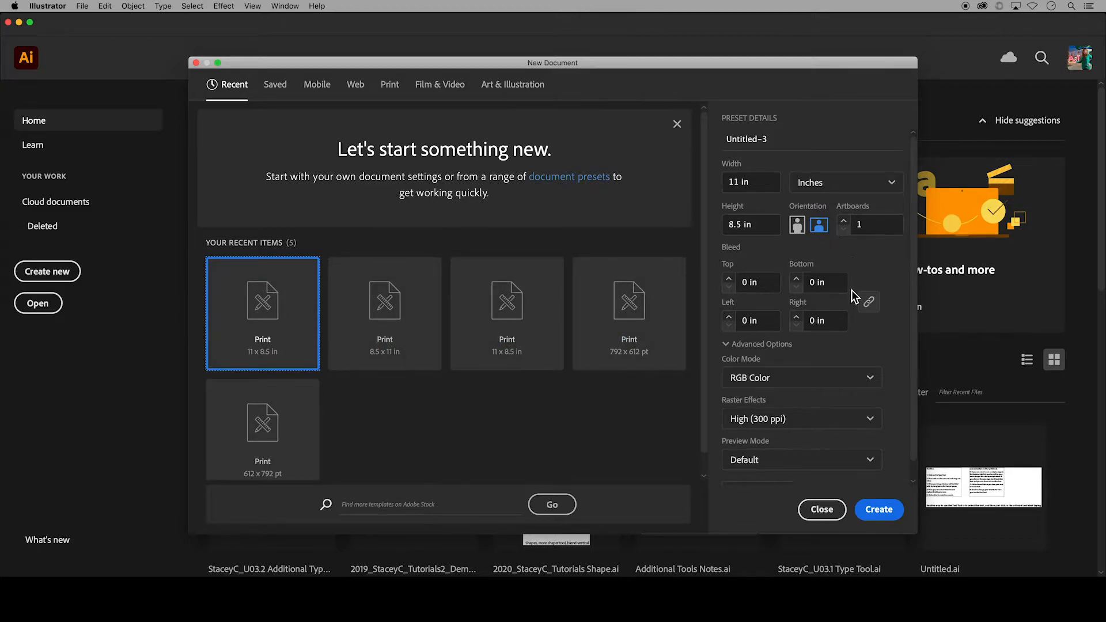
# Step: Create a landscape 11 by 8.5 in document with one artboard, RGB colour and 300 ppi raster effects
pyautogui.click(875, 506)
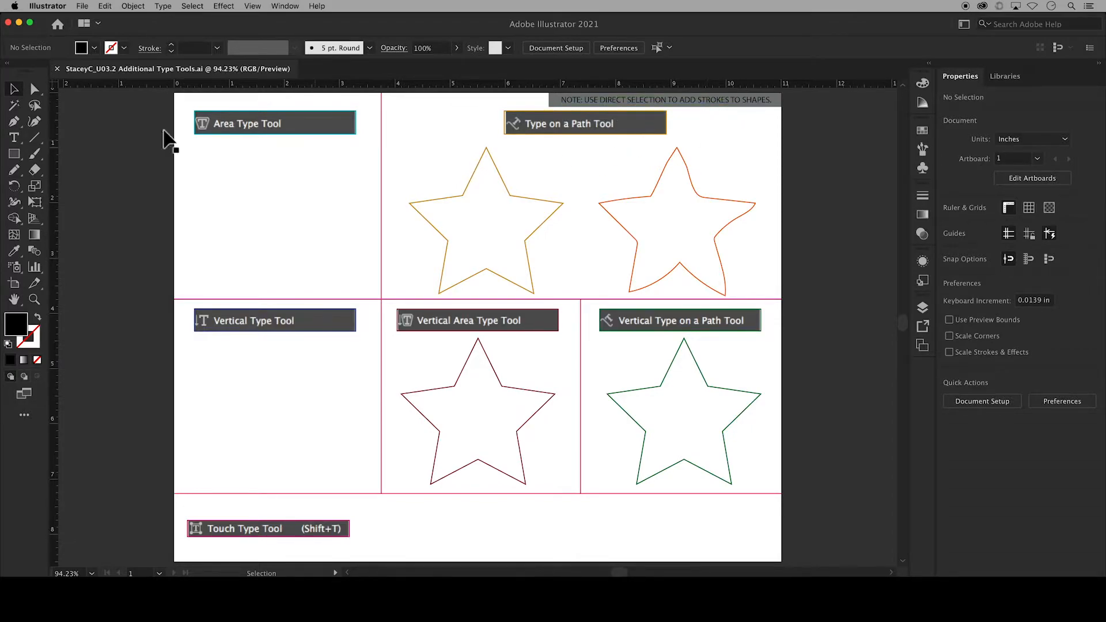
# Step: Select the invisible star outline below the Area Type Tool label and give it a magenta stroke
pyautogui.click(35, 89)
pyautogui.click(229, 199)
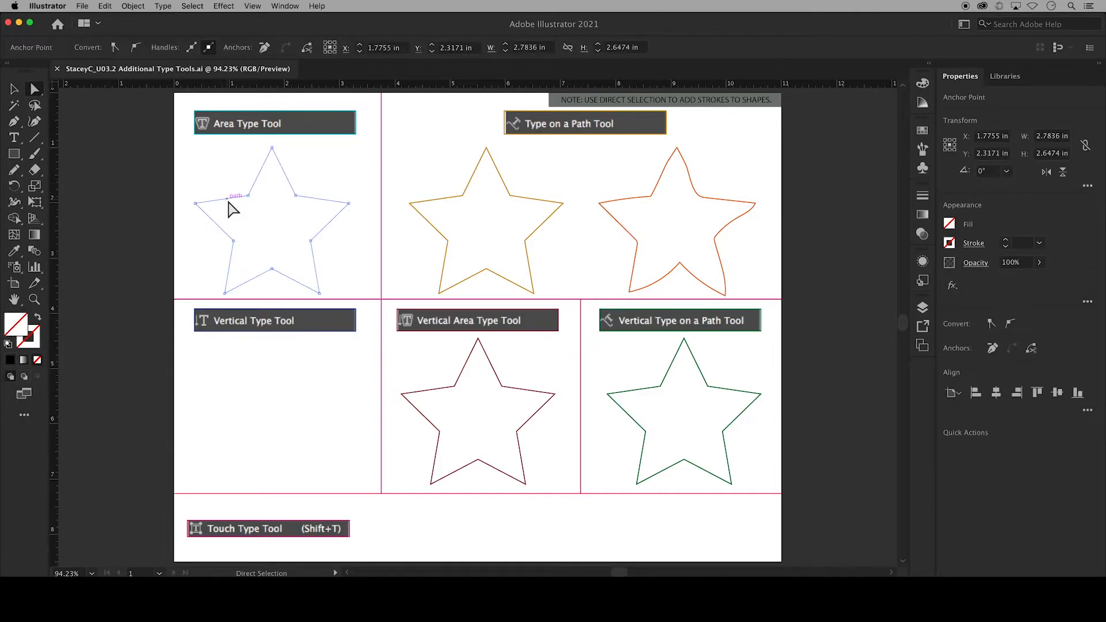
pyautogui.click(35, 340)
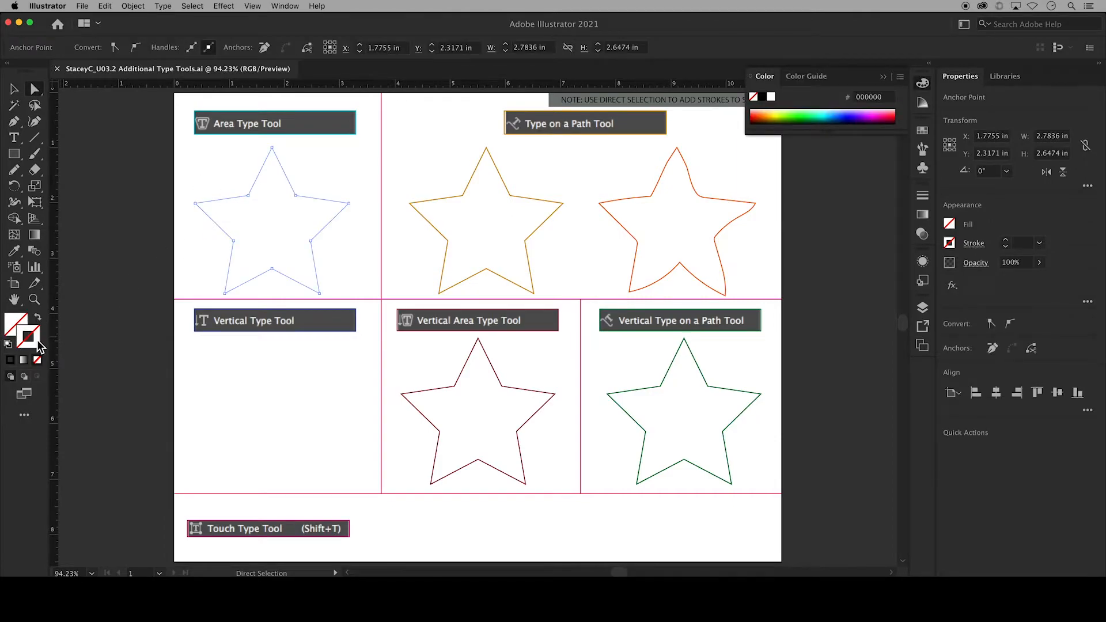
pyautogui.click(887, 121)
pyautogui.click(883, 76)
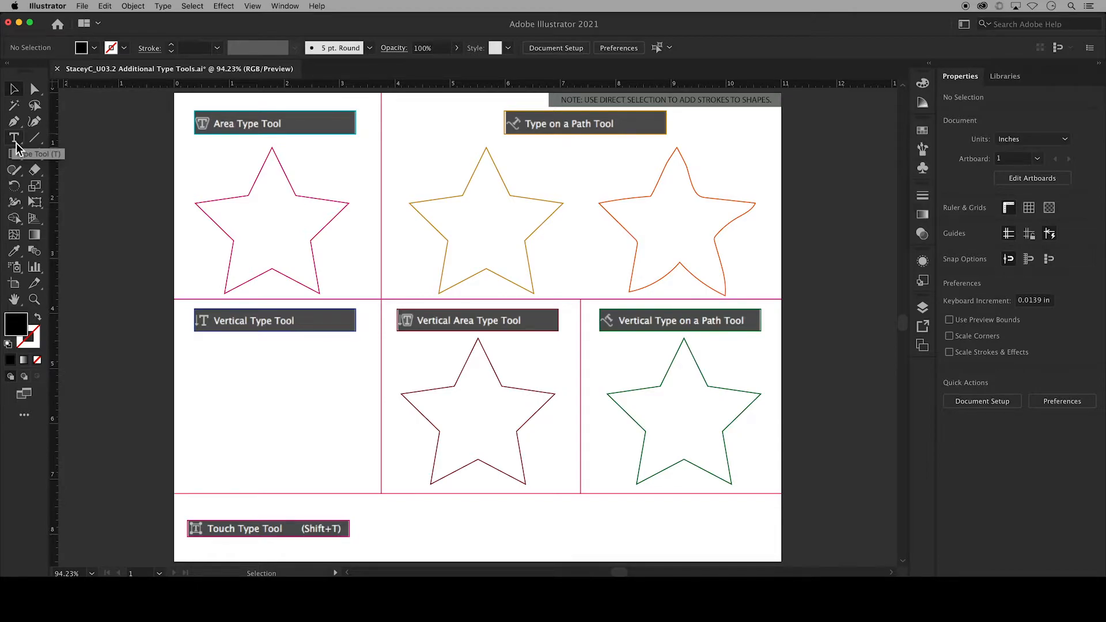
# Step: Fill the star below the Area Type Tool label with placeholder text using the Area Type tool on its path
pyautogui.click(16, 144)
pyautogui.moveTo(16, 147); pyautogui.dragTo(86, 144)
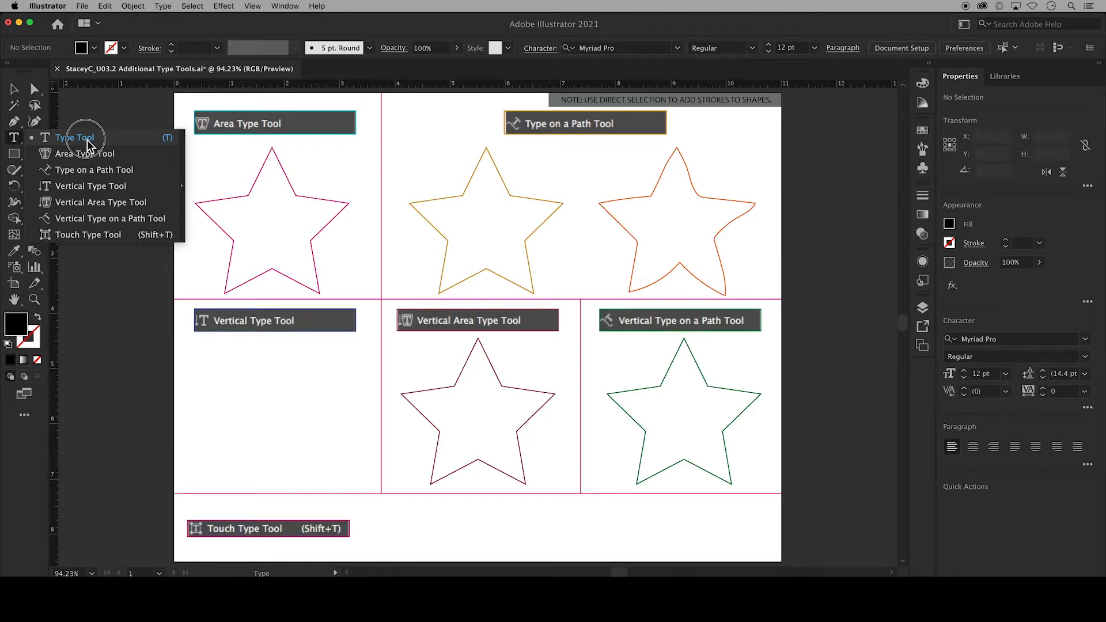
pyautogui.moveTo(89, 144); pyautogui.dragTo(75, 159)
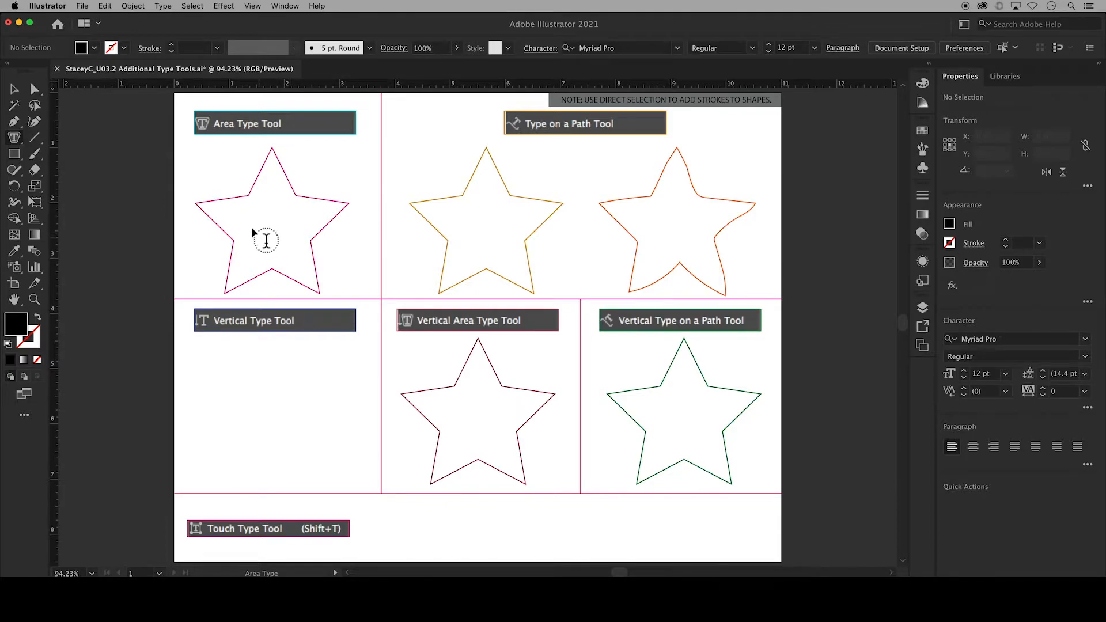
pyautogui.click(227, 201)
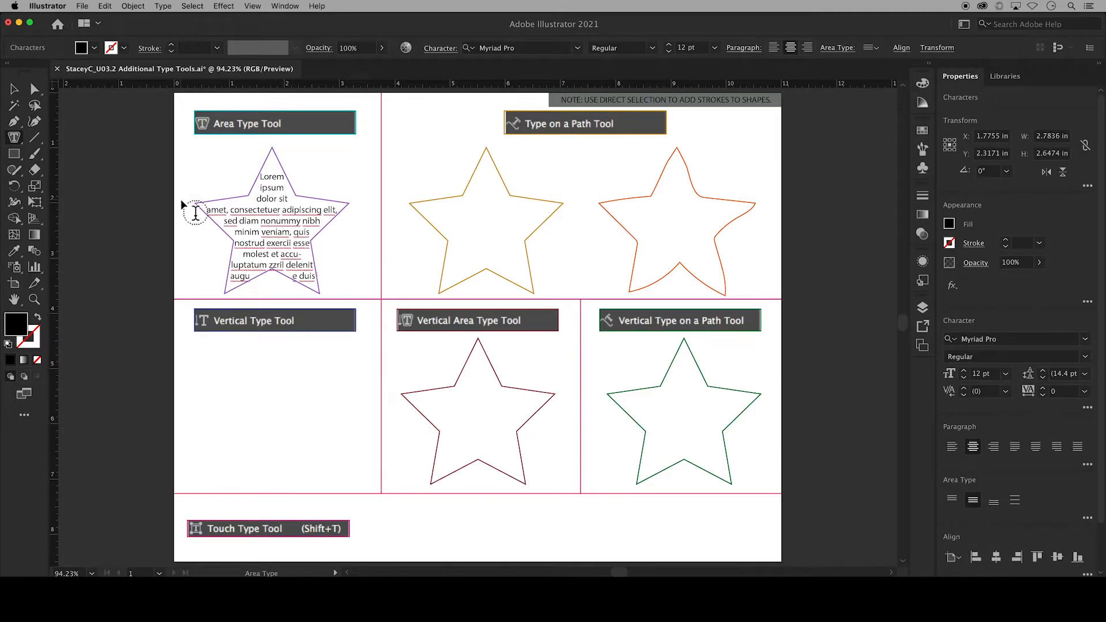
# Step: Try left and top alignment on the star's placeholder text, returning it to centred both horizontally and vertically
pyautogui.click(771, 50)
pyautogui.click(791, 48)
pyautogui.click(878, 49)
pyautogui.click(879, 64)
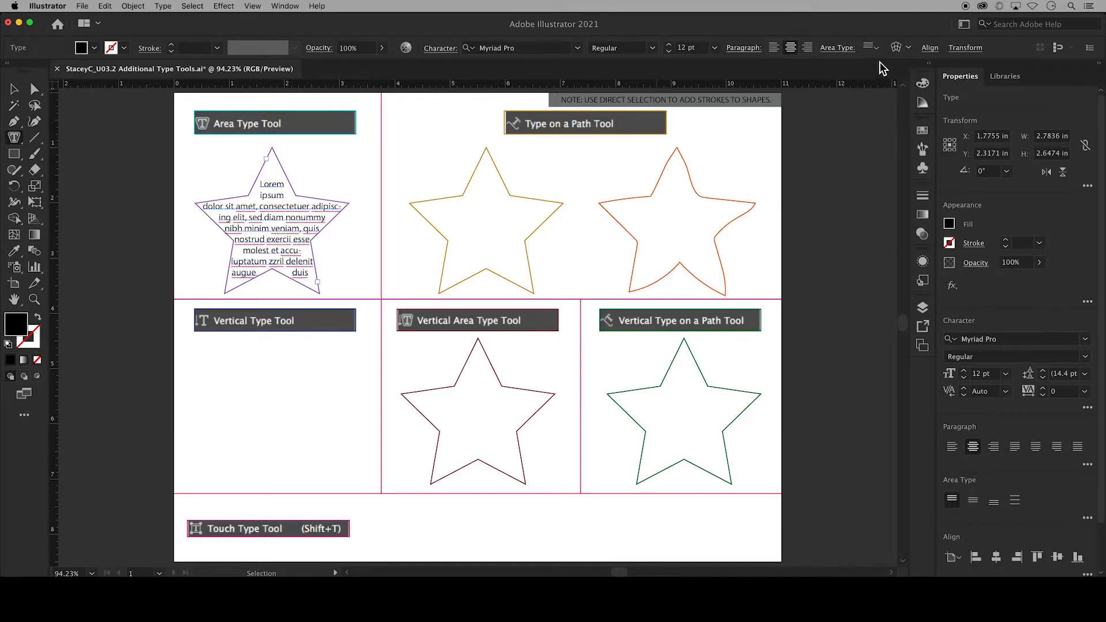
pyautogui.click(877, 50)
pyautogui.click(878, 76)
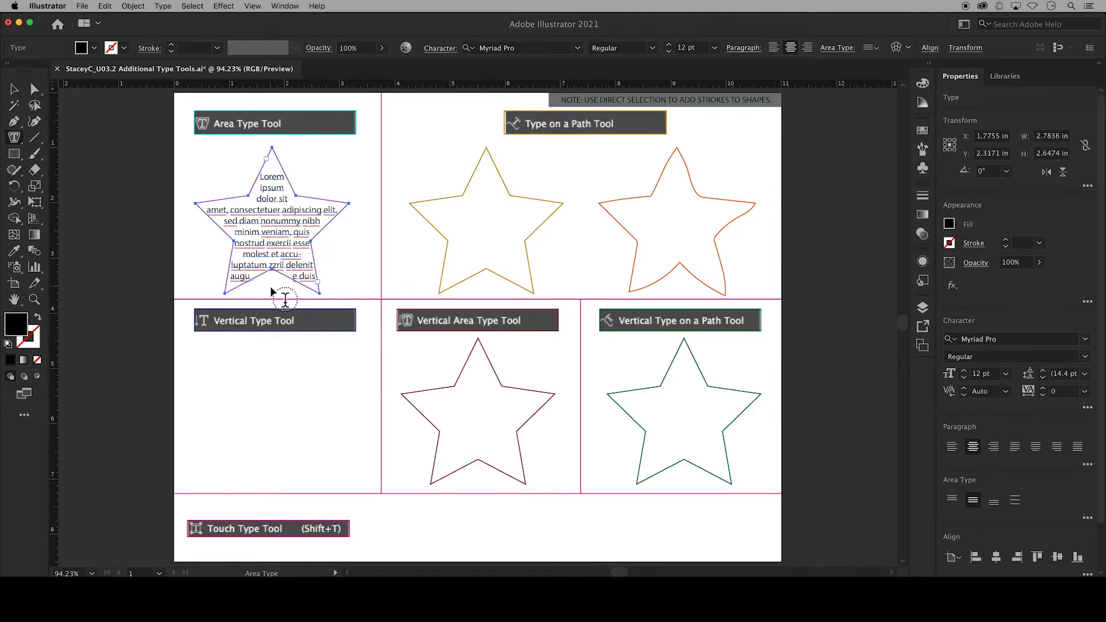
# Step: Replace the star's placeholder text with "Use Area Type Tool to fill a shape with text. Click the path of the shape, not the inside."
pyautogui.keyDown('super'); pyautogui.click(272, 289); pyautogui.keyUp('super')
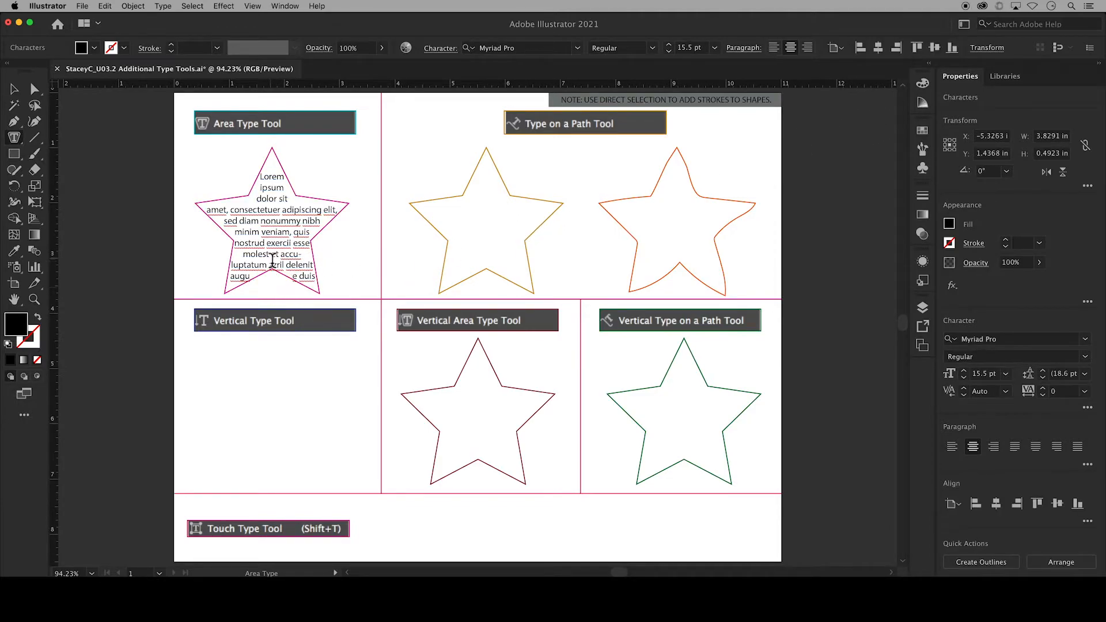
pyautogui.tripleClick(272, 260)
pyautogui.write('Use Area Type Tool to fill a shape with text. Click the path of the shape, not the inside.')
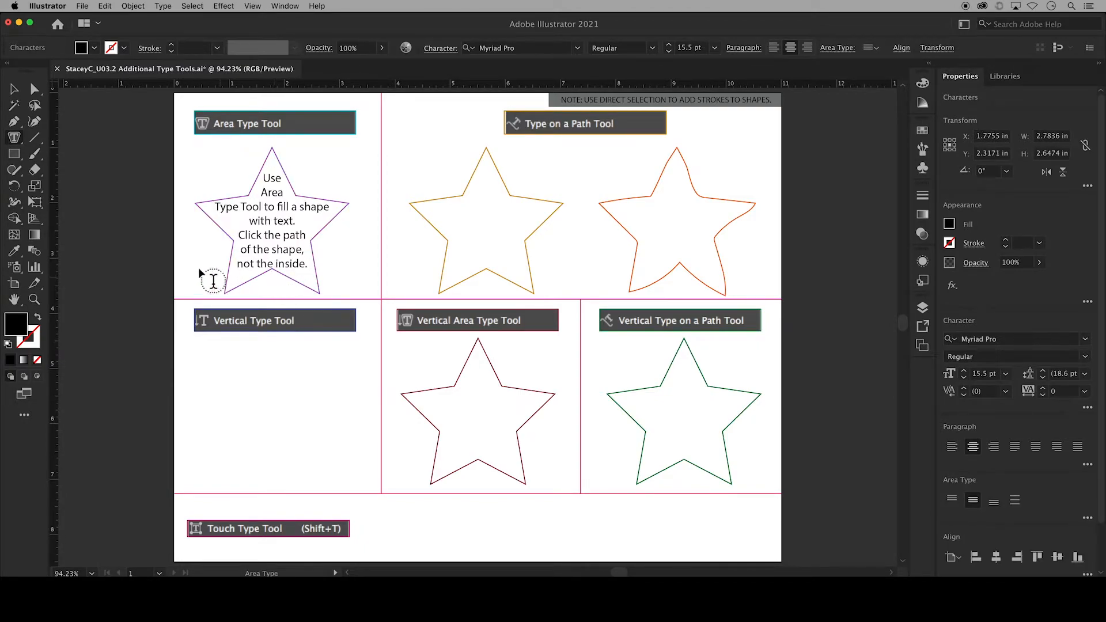
# Step: Run text explaining the Type on a Path Tool around the outline of the yellow star
pyautogui.click(14, 137)
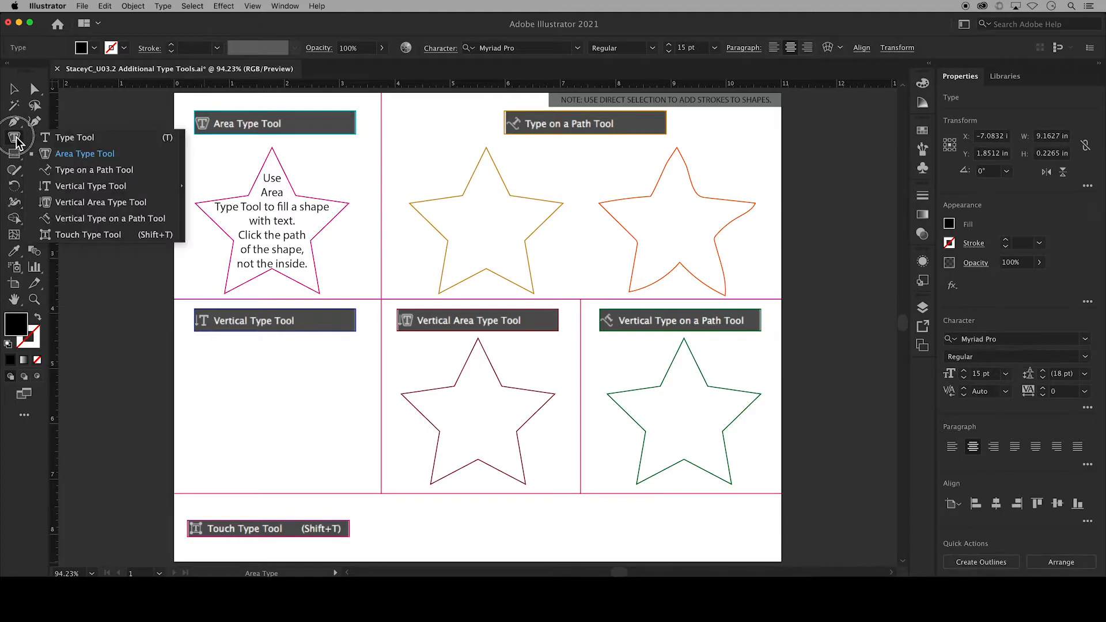
pyautogui.click(91, 170)
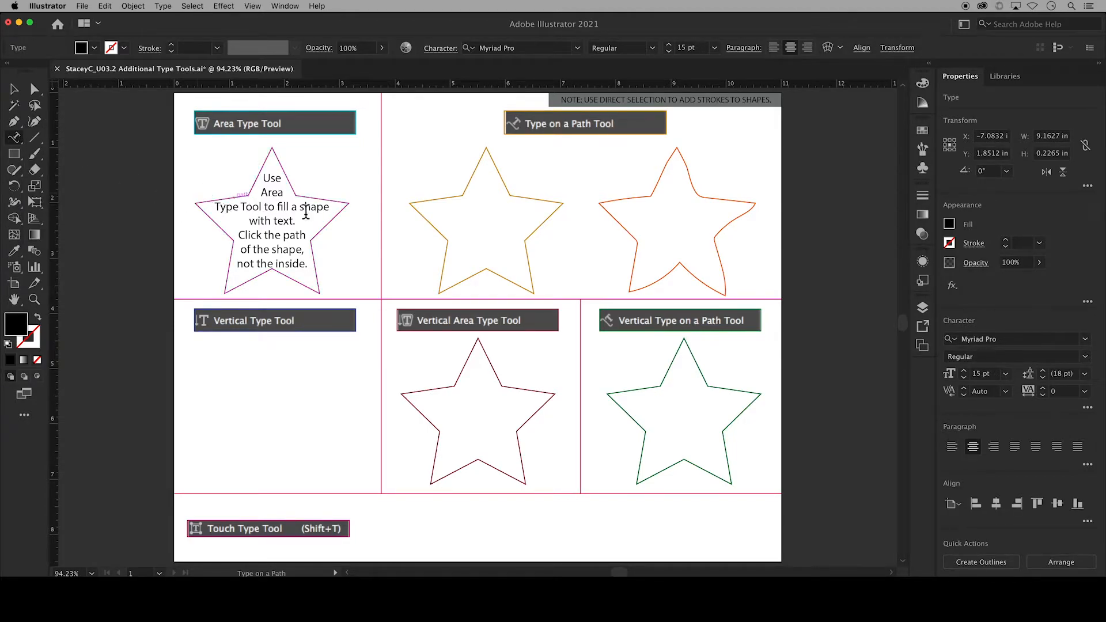
pyautogui.click(440, 205)
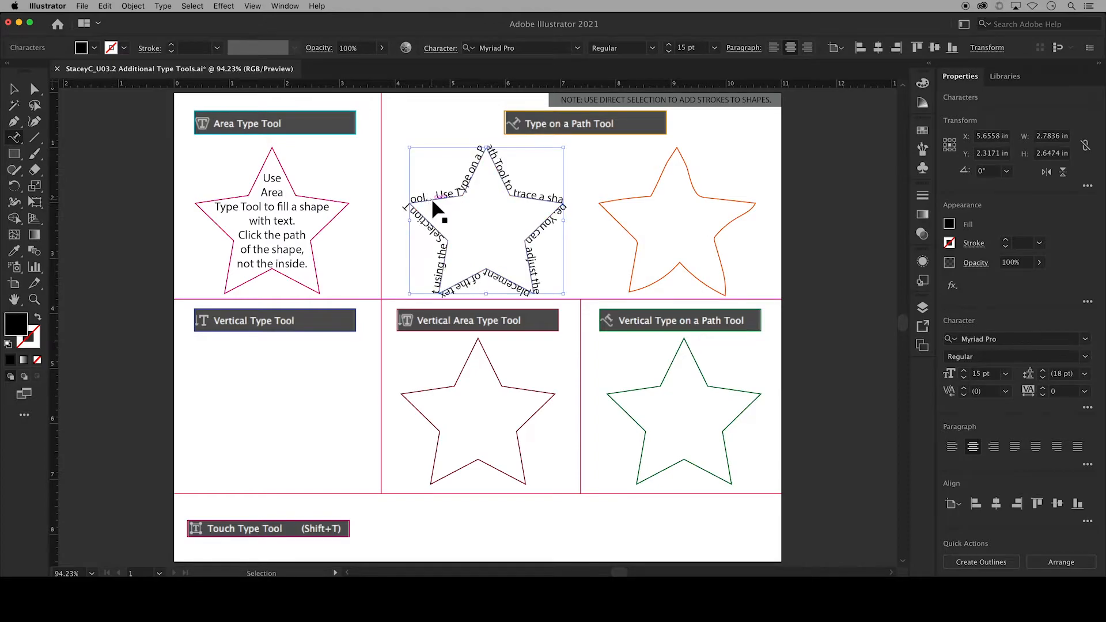
# Step: Shift the yellow star's path text to start at the upper-left inner corner and extend its end to fit the whole text
pyautogui.click(34, 89)
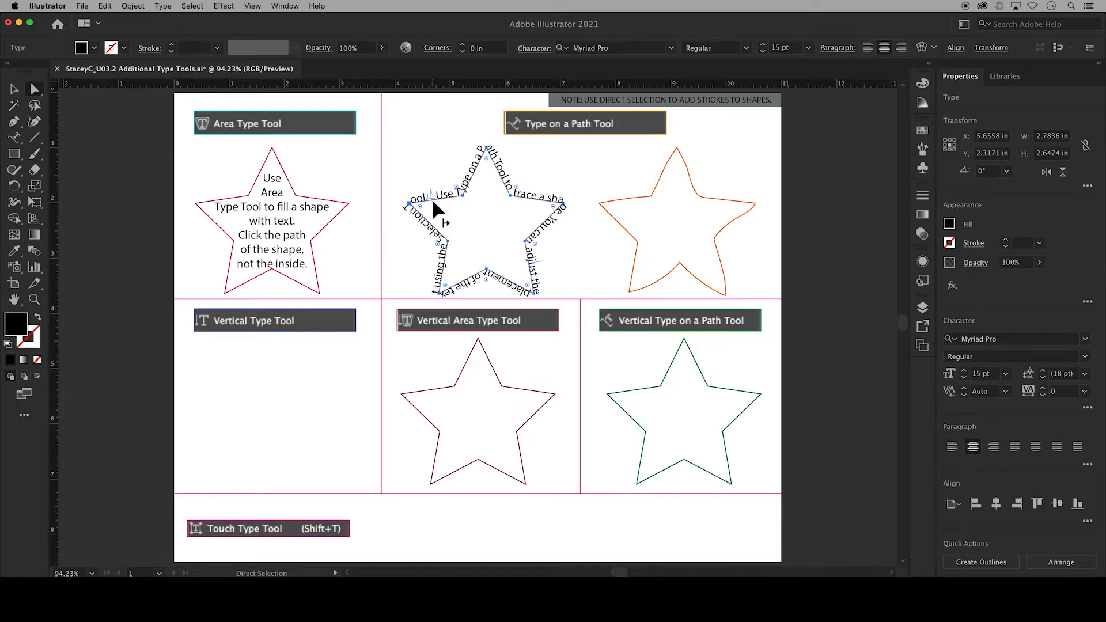
pyautogui.moveTo(431, 198); pyautogui.dragTo(467, 199)
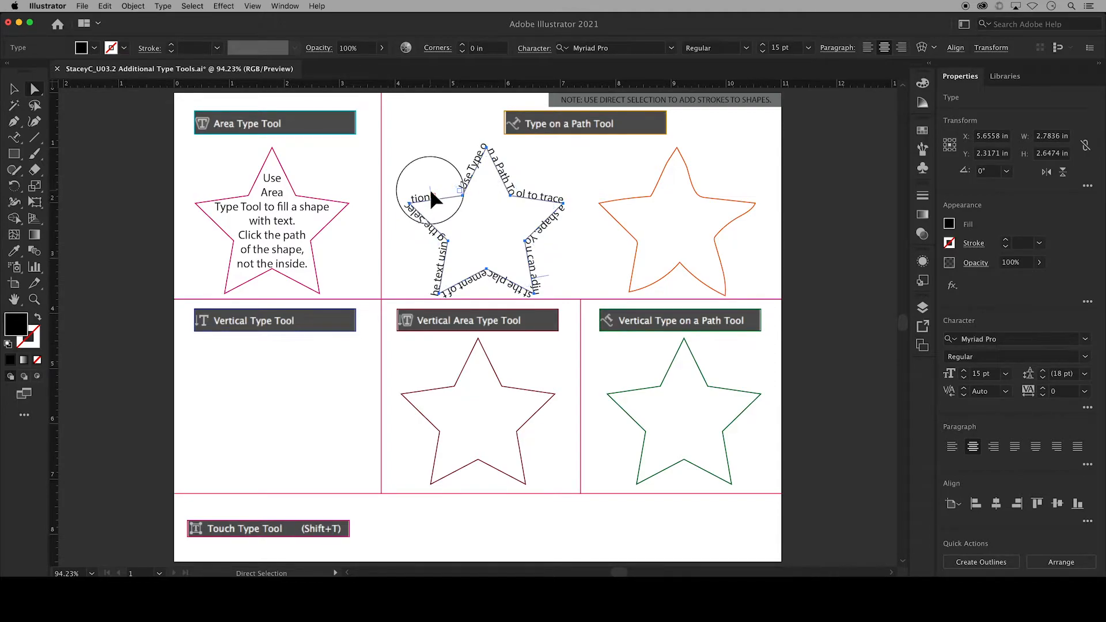
pyautogui.moveTo(431, 193); pyautogui.dragTo(459, 195)
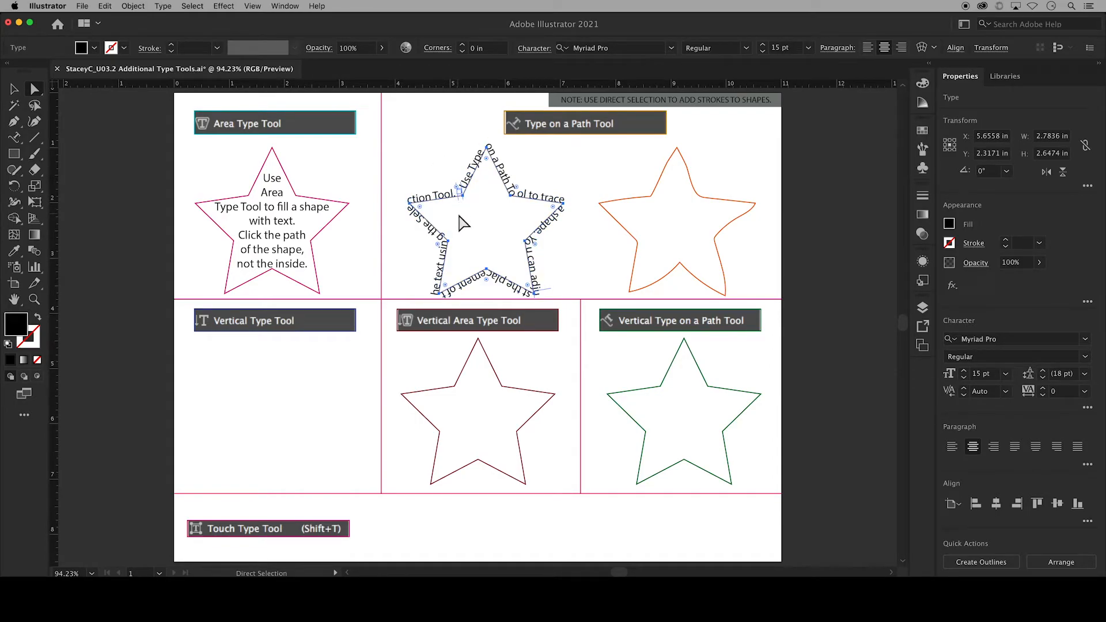
pyautogui.click(428, 154)
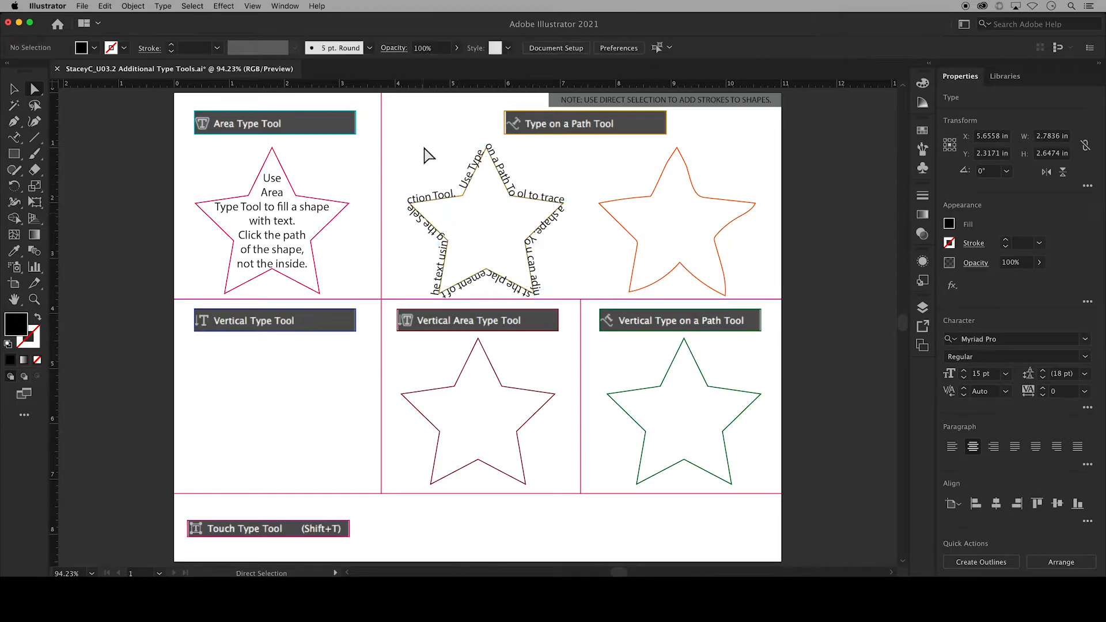
# Step: Select the yellow star's path and set its stroke to none
pyautogui.click(458, 194)
pyautogui.click(40, 331)
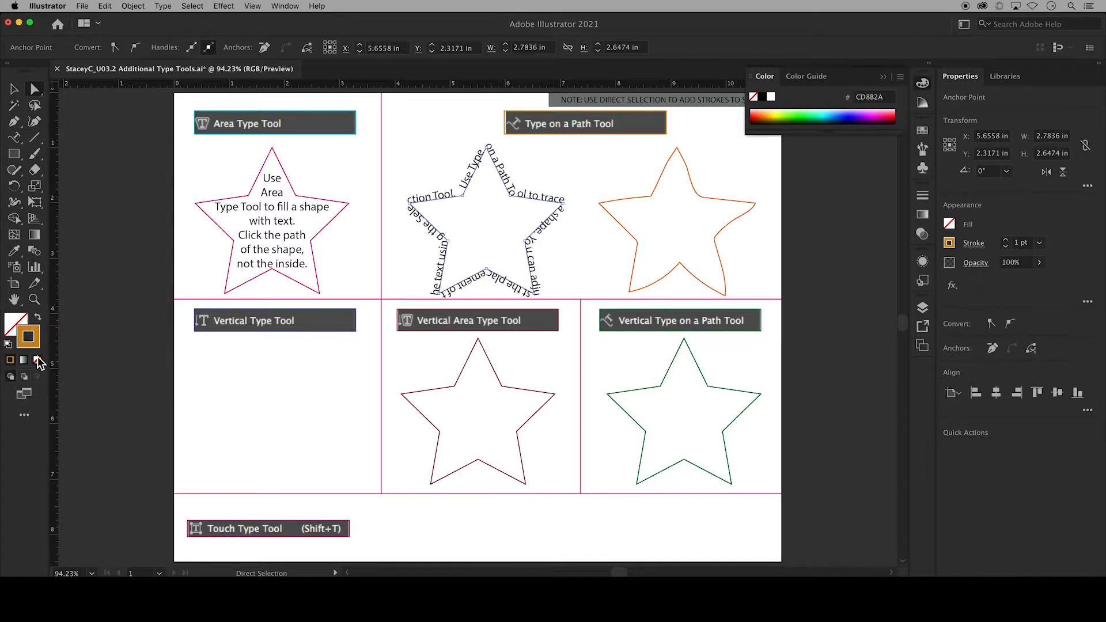
pyautogui.click(37, 360)
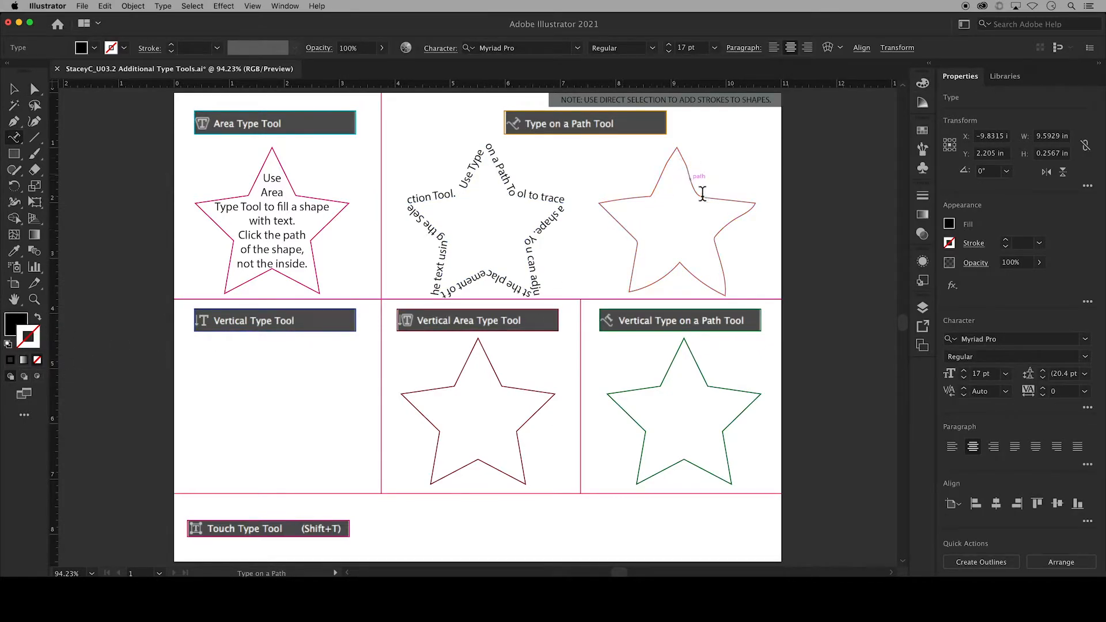
# Step: Add path text around the orange star: "Draw a path first using any tool, such as the Pencil, Pen, or Brush. Then use the Type on a Path Tool."
pyautogui.click(636, 200)
pyautogui.write('Draw a path first using any tool, such as the Pencil, Pen, or Brush. Then use the Type on a Path Tool.')
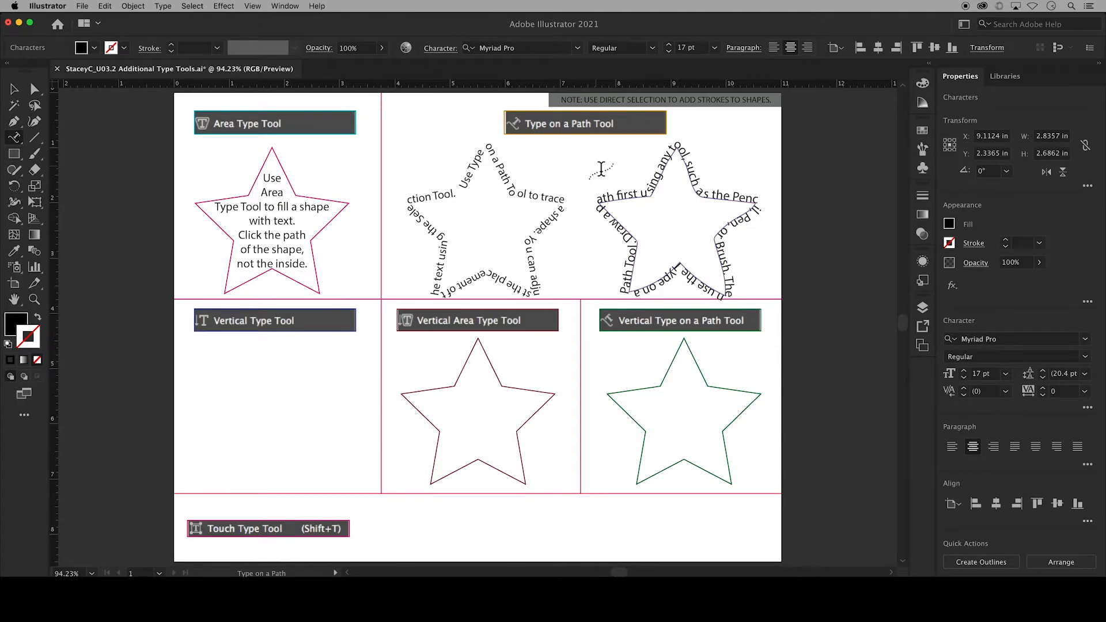
pyautogui.press('Escape')
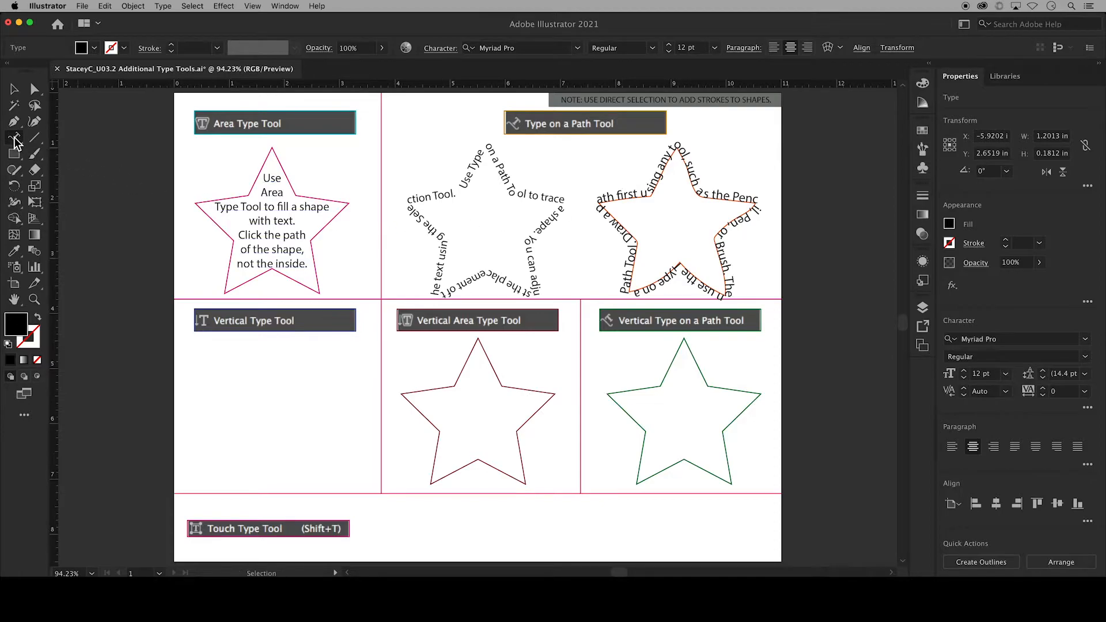
# Step: Add the vertical text "Vertical Type Tool" along the left side of the Vertical Type Tool section
pyautogui.moveTo(15, 141); pyautogui.dragTo(78, 192)
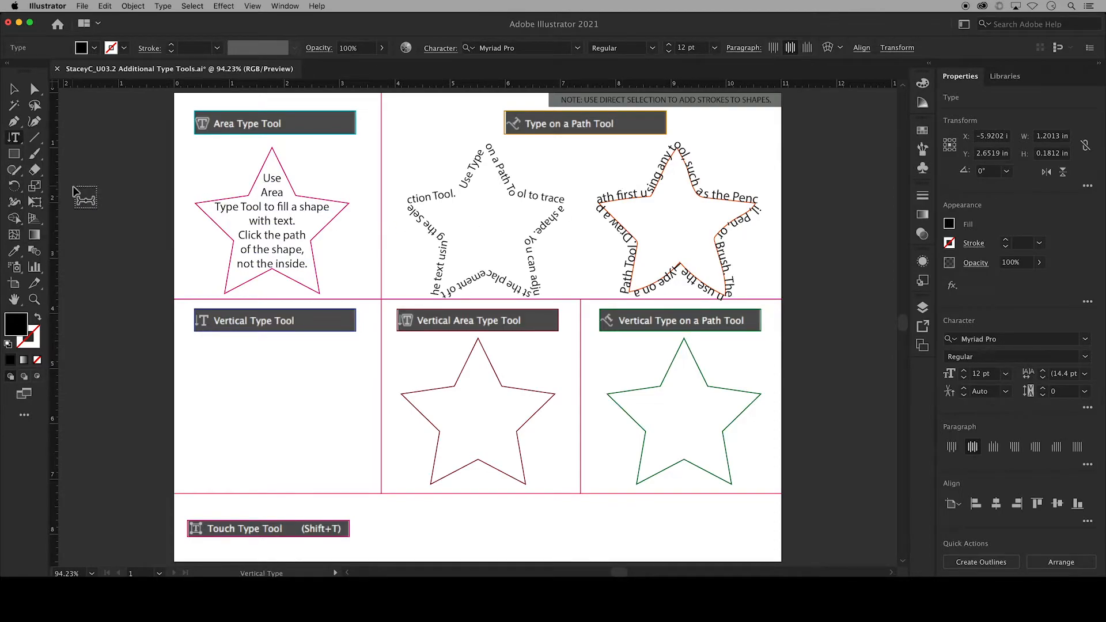
pyautogui.click(198, 433)
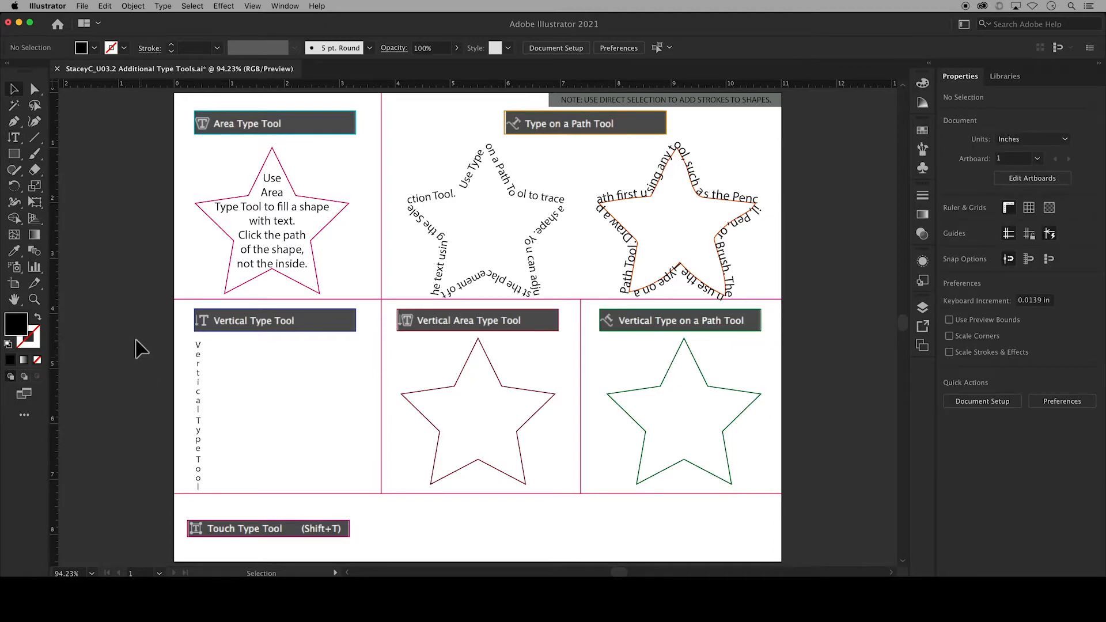
# Step: Paint an S-shaped curve about 2.5 in tall beside the vertical text and place "Vertical Type Tool" along it as vertical type
pyautogui.moveTo(37, 154); pyautogui.dragTo(80, 157)
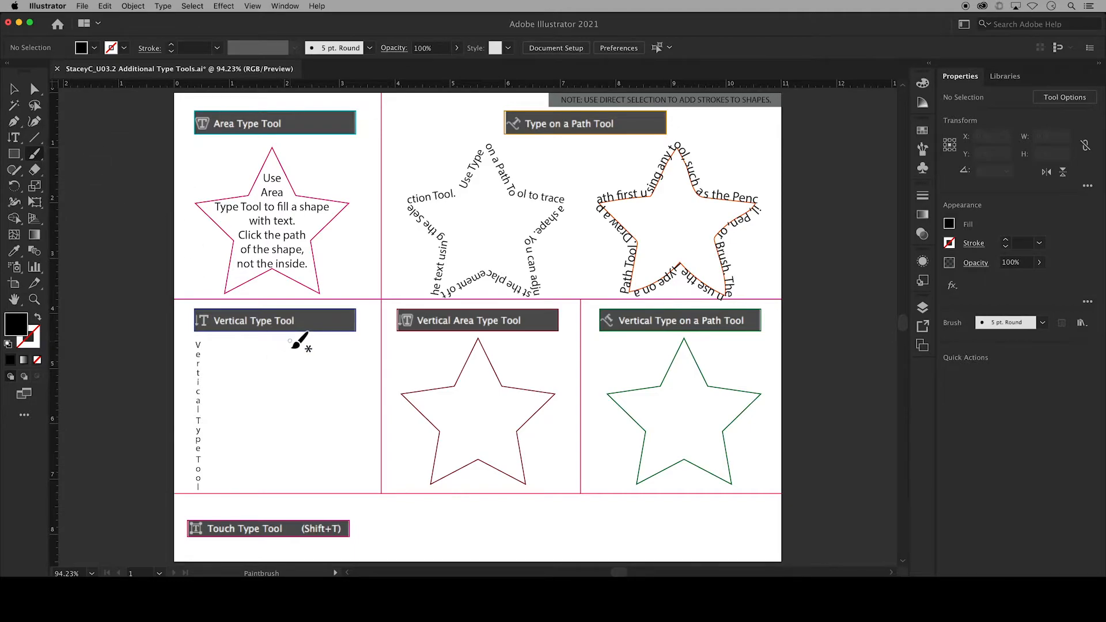
pyautogui.moveTo(292, 340)
pyautogui.mouseDown()
pyautogui.moveTo(267, 373)
pyautogui.moveTo(290, 414)
pyautogui.moveTo(259, 481)
pyautogui.mouseUp()
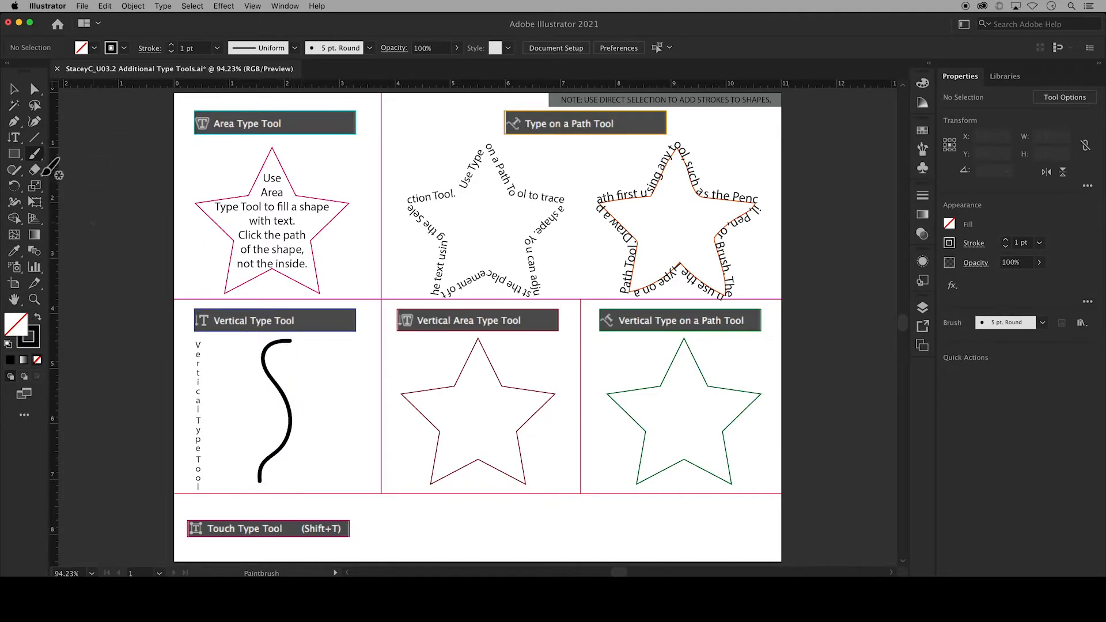
pyautogui.click(14, 137)
pyautogui.click(265, 359)
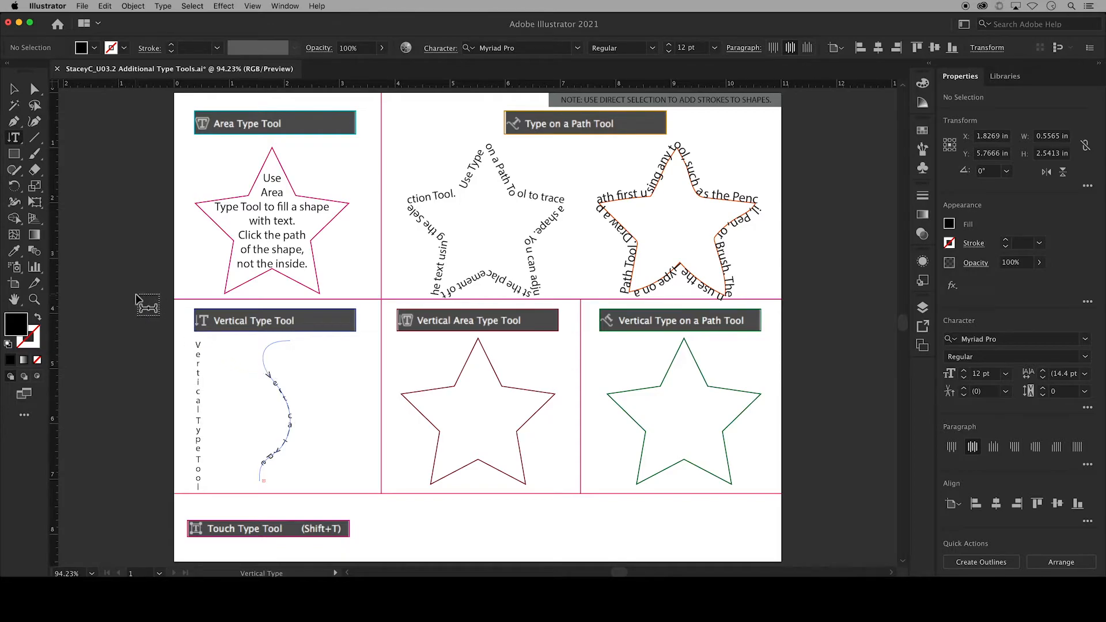
# Step: Move the start of the curve's vertical text up to the curve's upper end
pyautogui.click(35, 90)
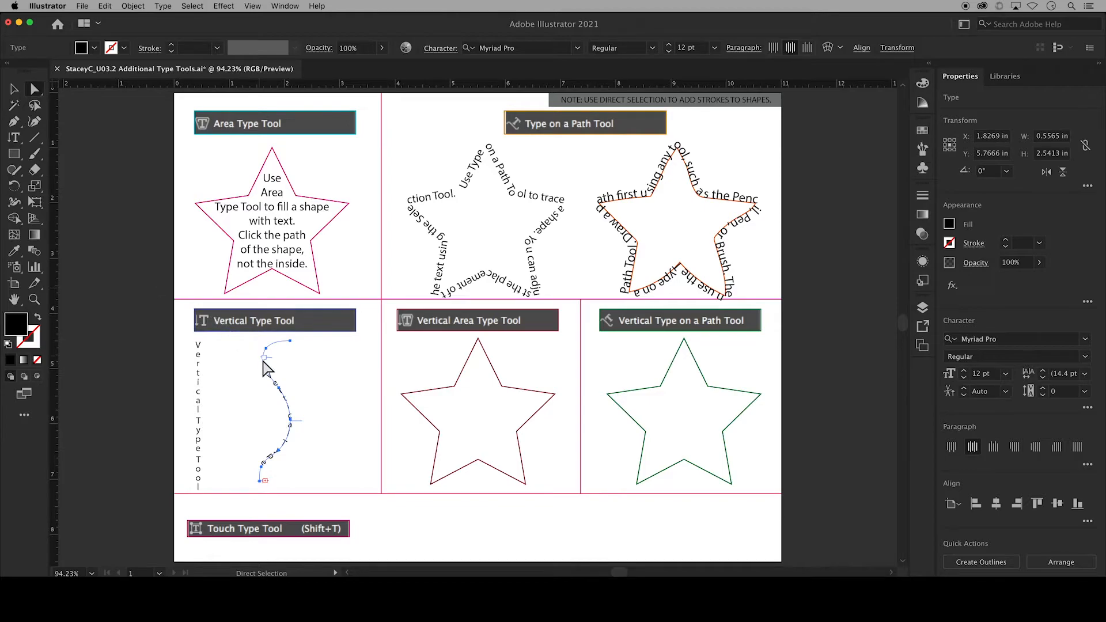
pyautogui.moveTo(265, 357); pyautogui.dragTo(290, 342)
pyautogui.click(157, 318)
# Step: Fill the Vertical Area Type Tool star with vertical text reading "Vertical Area Type Tool is right to left for some reason"
pyautogui.click(13, 139)
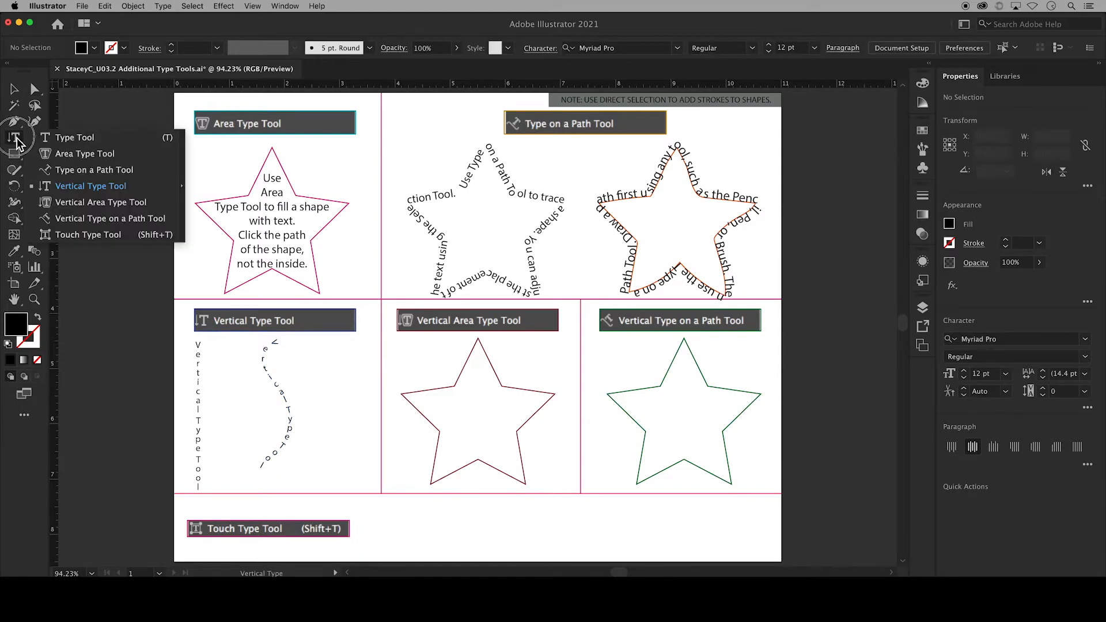
pyautogui.click(74, 205)
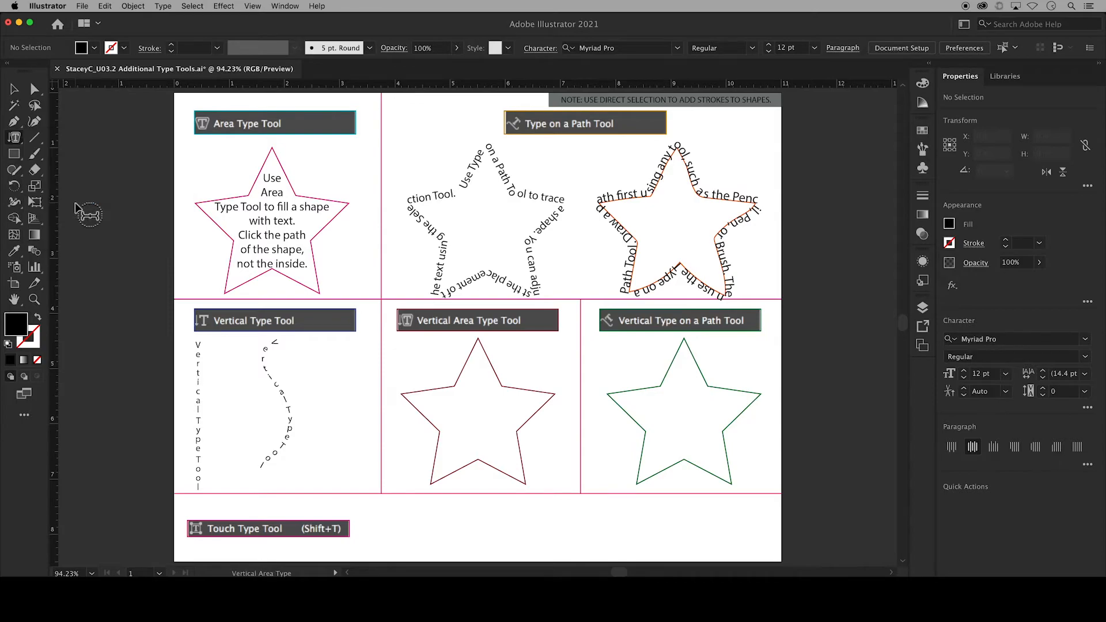
pyautogui.click(440, 392)
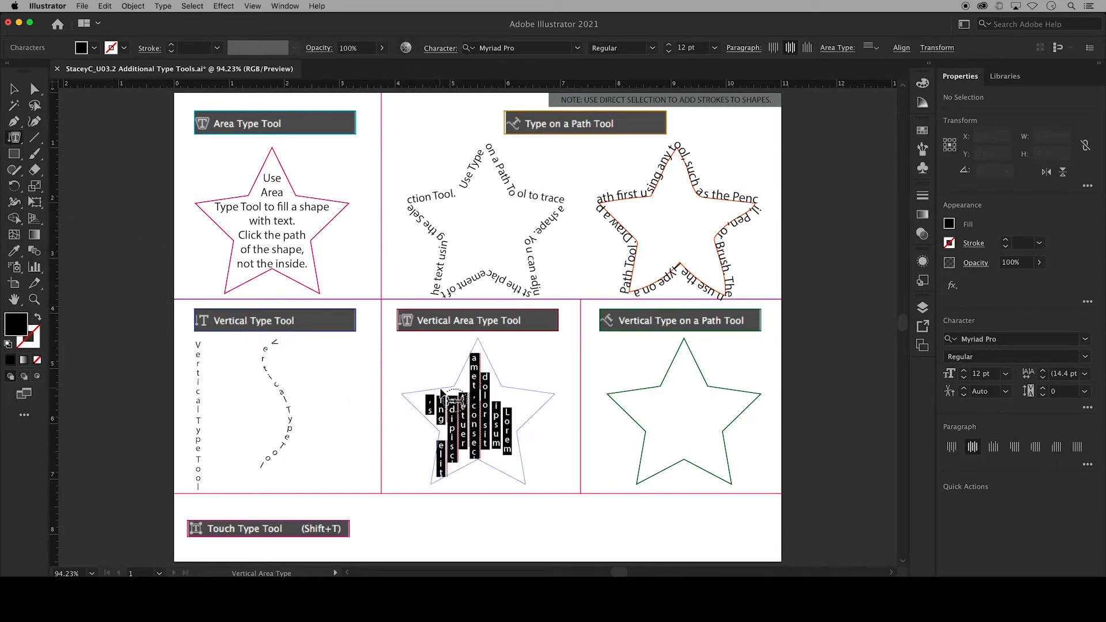
pyautogui.write('Vertical Area Type Tool is right to left for some reason')
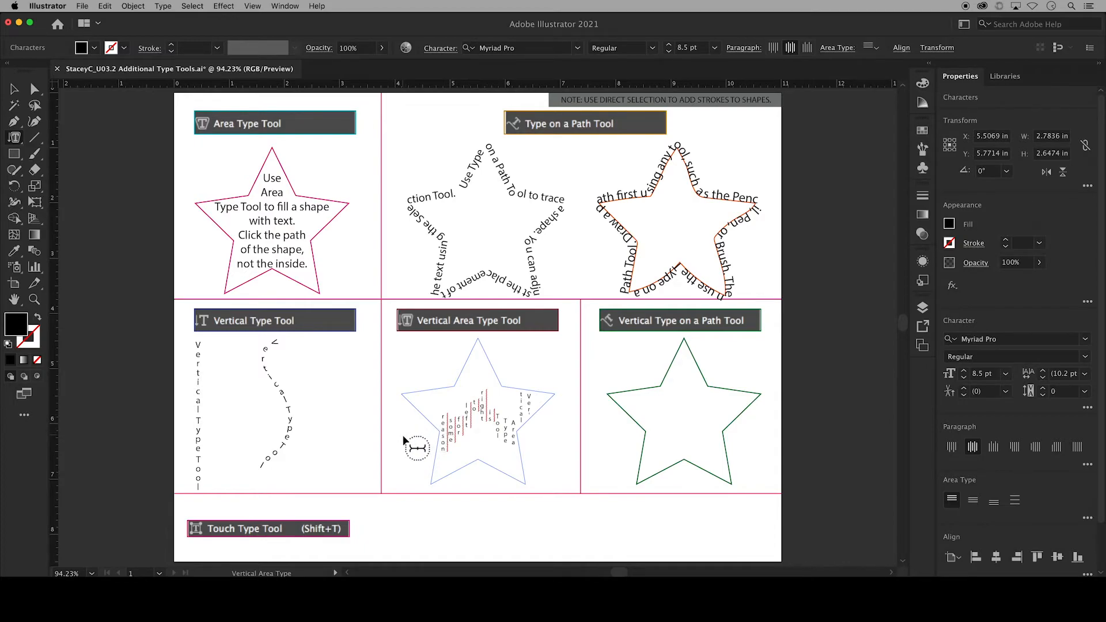
# Step: Select the path of the star holding the vertical area text and give it a dark red stroke
pyautogui.click(34, 89)
pyautogui.click(91, 112)
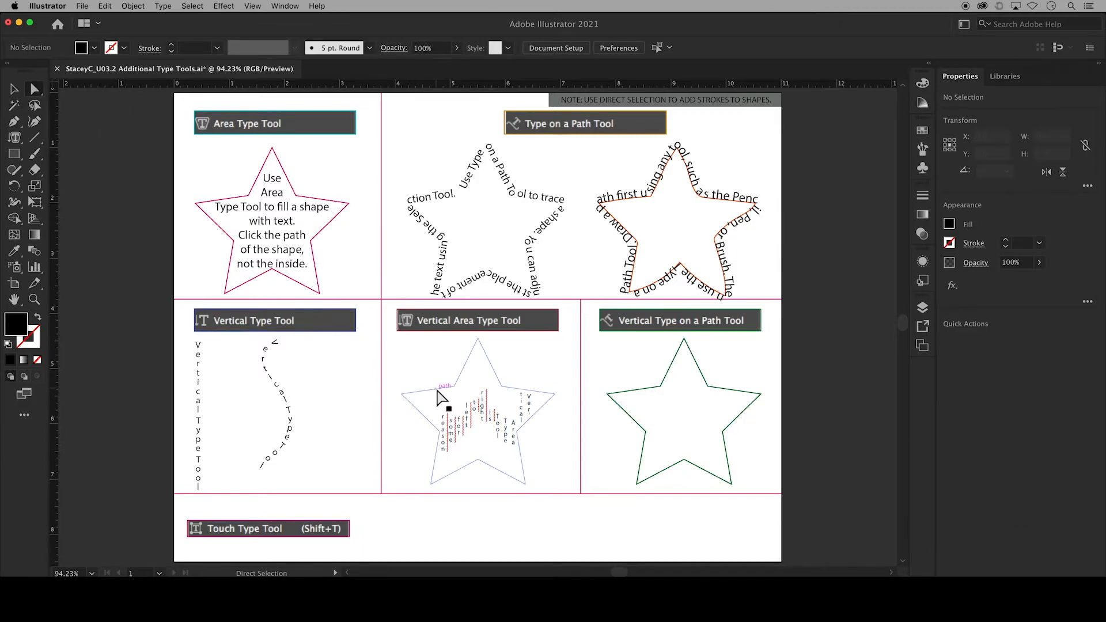
pyautogui.click(437, 391)
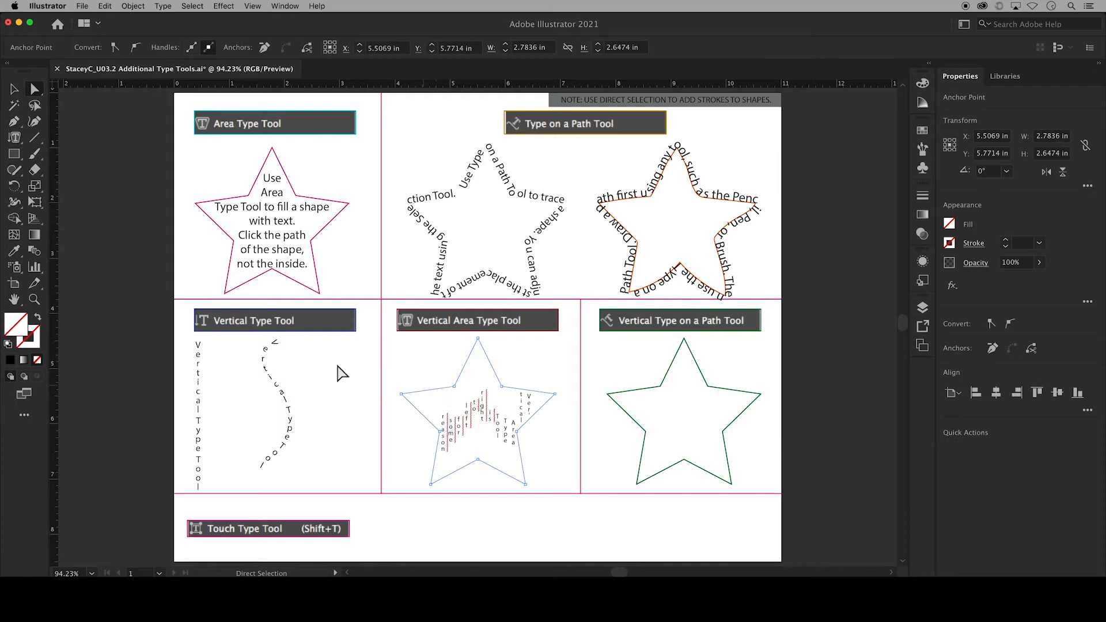
pyautogui.click(36, 340)
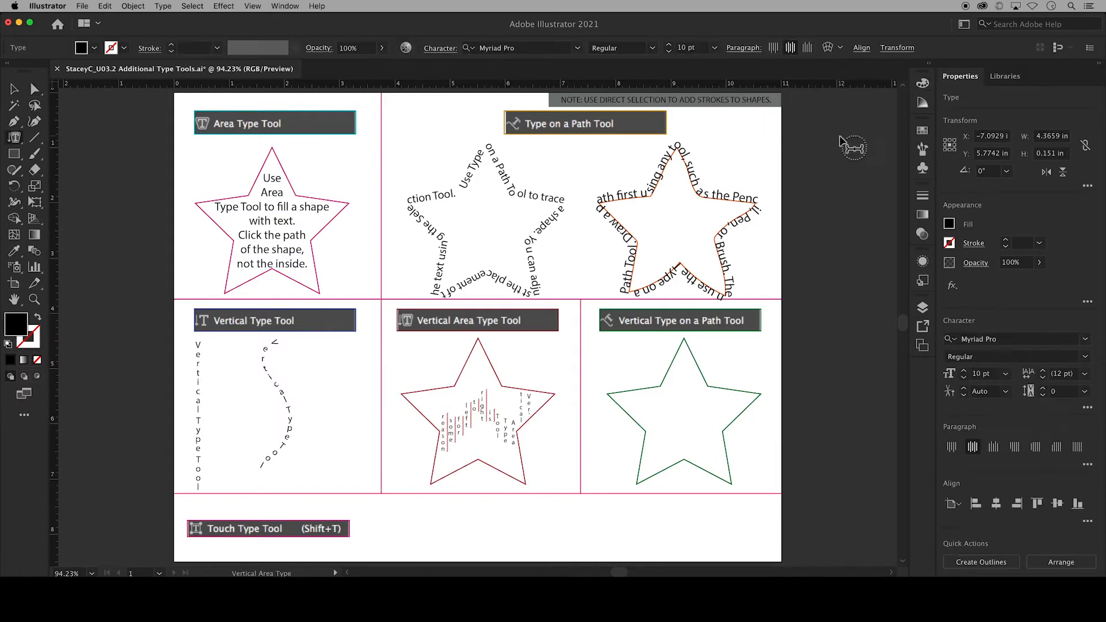
# Step: Run vertical type along the outline of the Vertical Type on a Path Tool star and remove the path's stroke
pyautogui.moveTo(19, 137); pyautogui.dragTo(51, 219)
pyautogui.click(638, 390)
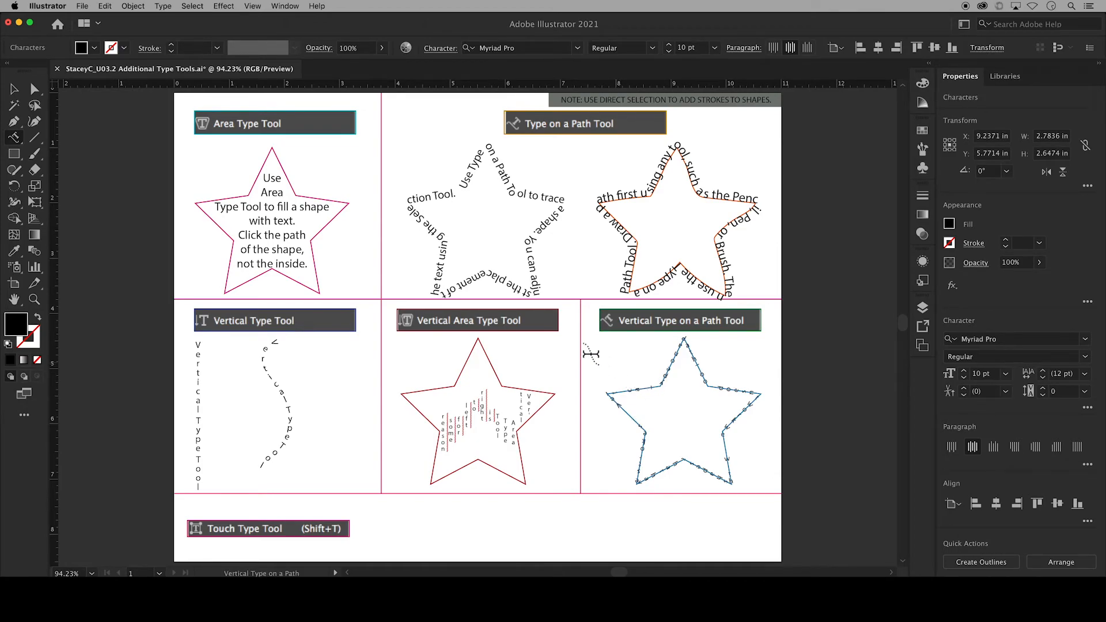
pyautogui.click(36, 90)
pyautogui.click(34, 89)
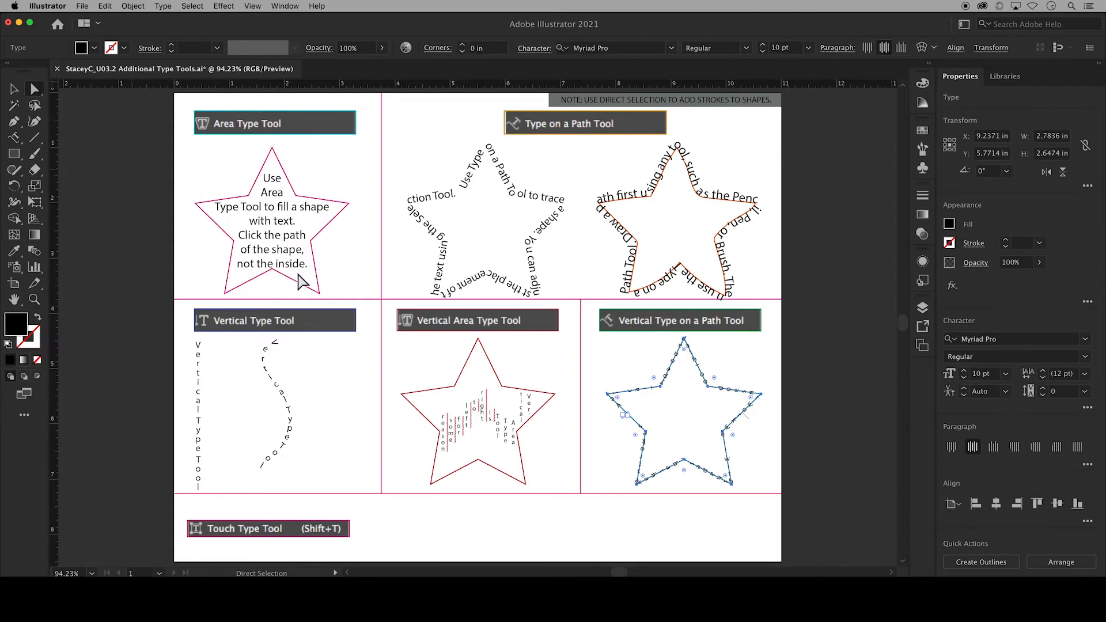
pyautogui.click(625, 391)
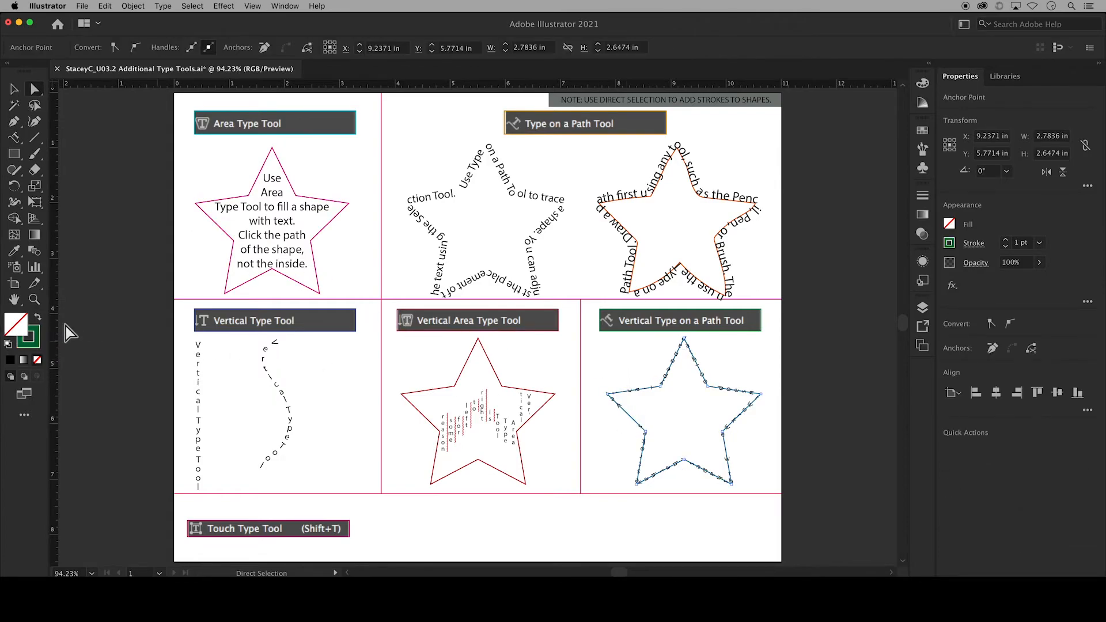
pyautogui.click(34, 342)
pyautogui.click(38, 359)
pyautogui.click(102, 338)
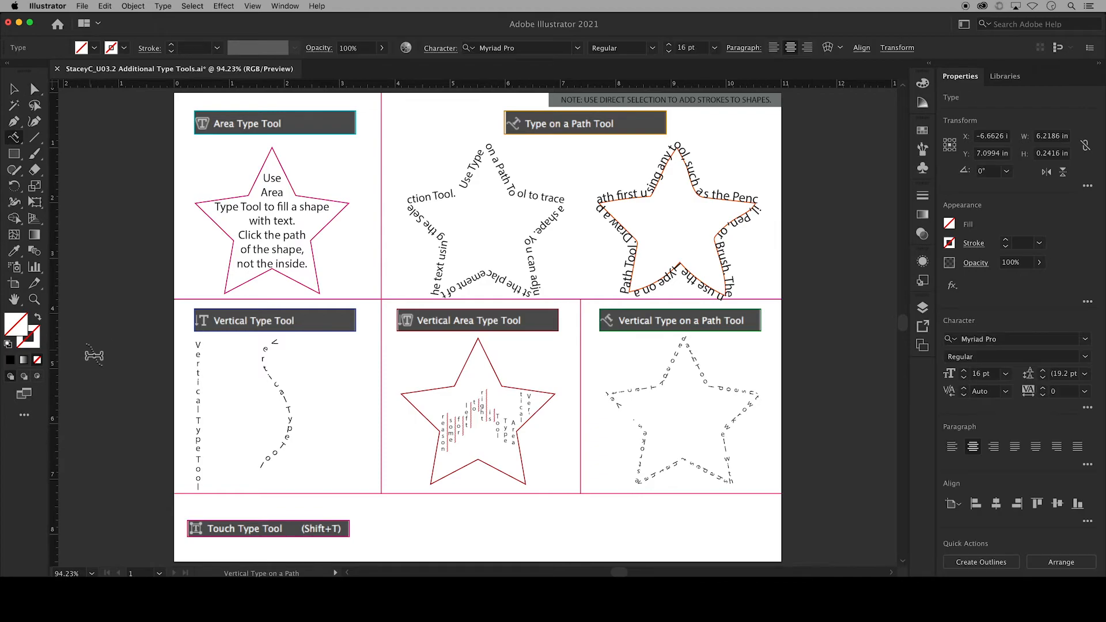
# Step: Add the text "Type first, then select Touch Type Tool and select a letter to MOVE it." beside the Touch Type Tool label
pyautogui.click(16, 141)
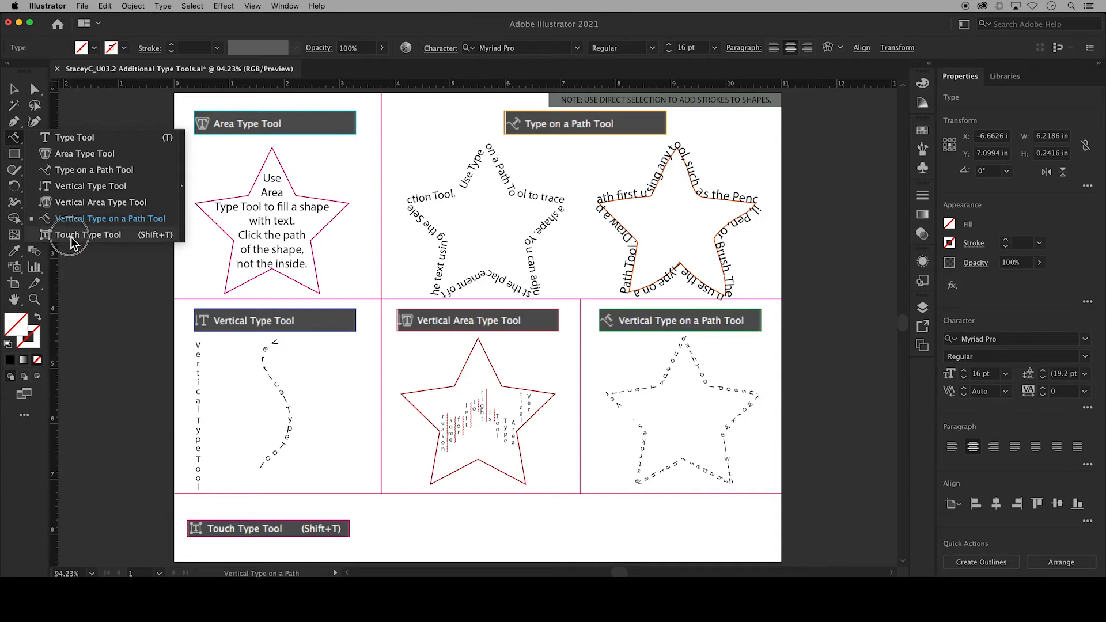
pyautogui.click(88, 138)
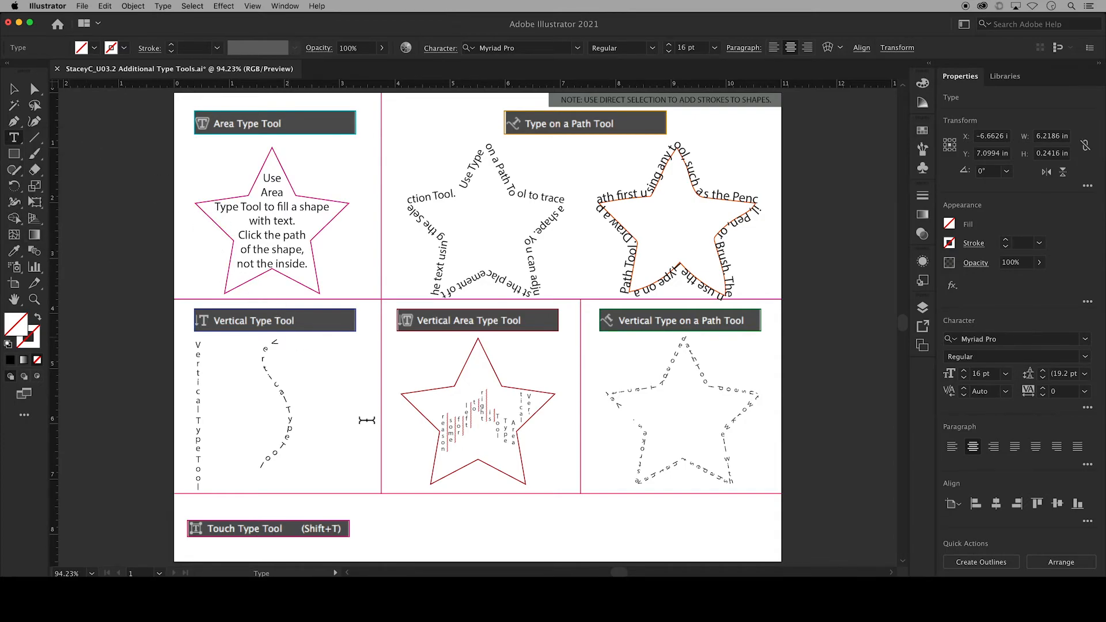
pyautogui.click(466, 525)
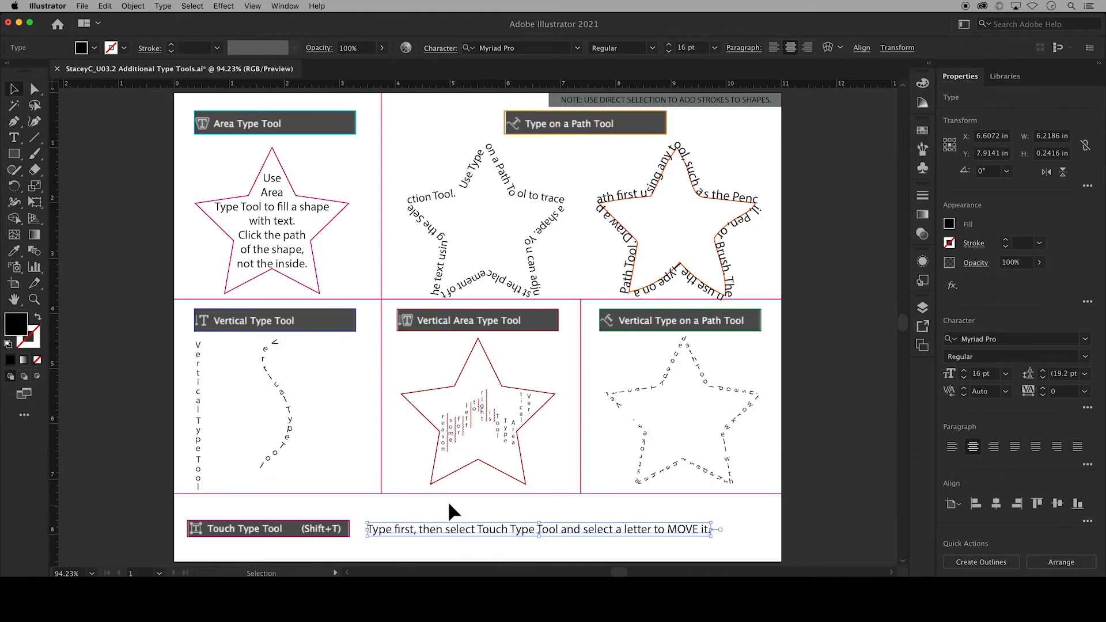
pyautogui.click(315, 384)
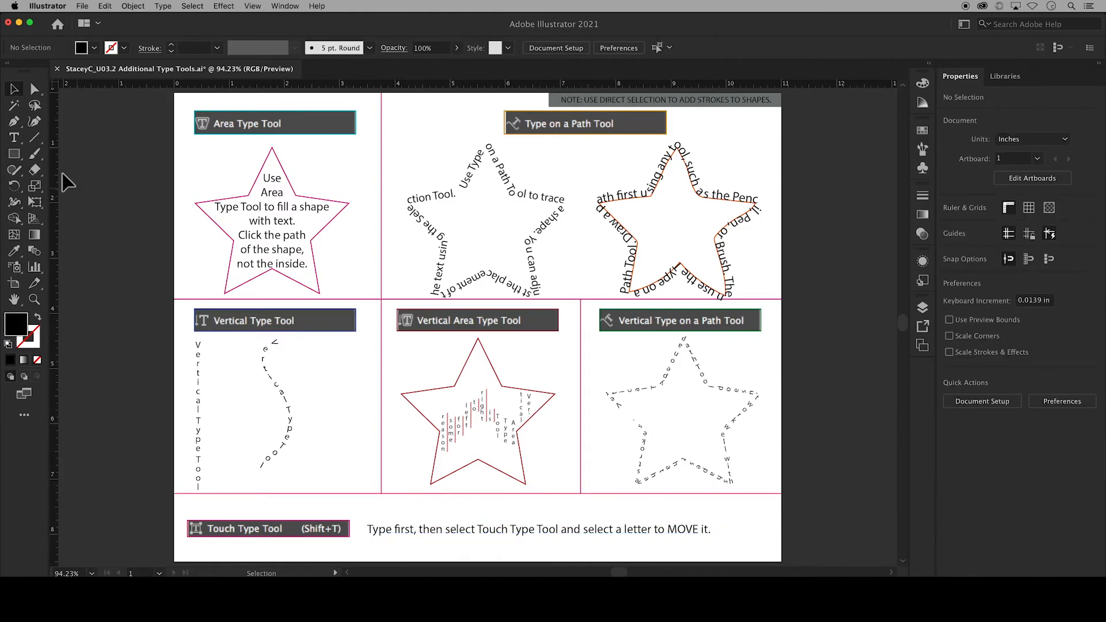
# Step: Use the Touch Type Tool to rotate and stretch the "t" of "then" in the new sentence
pyautogui.click(23, 141)
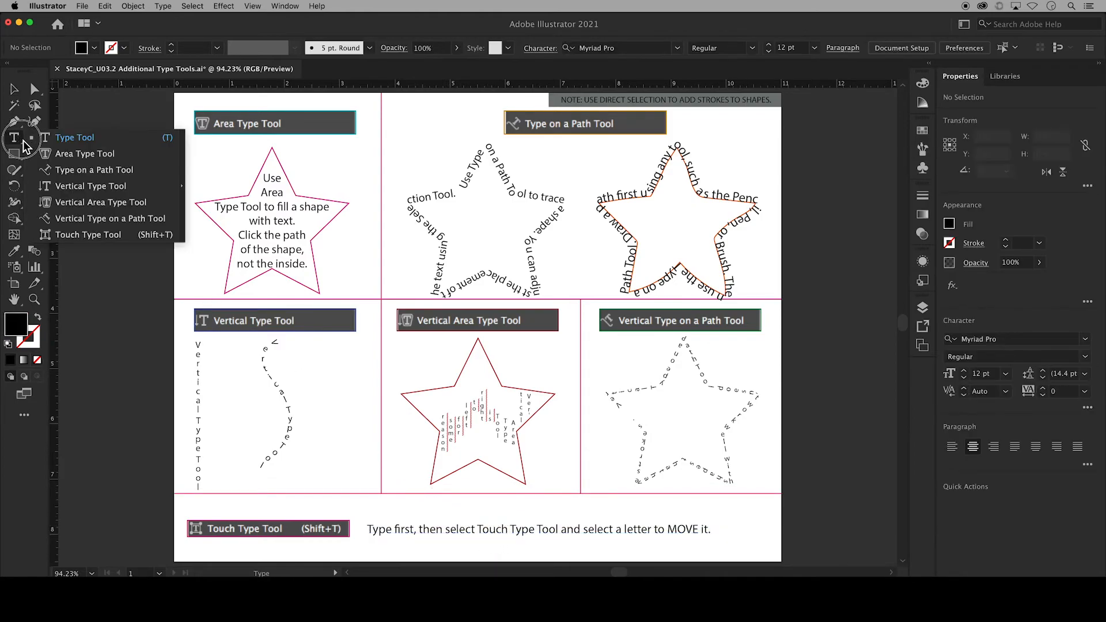
pyautogui.click(86, 234)
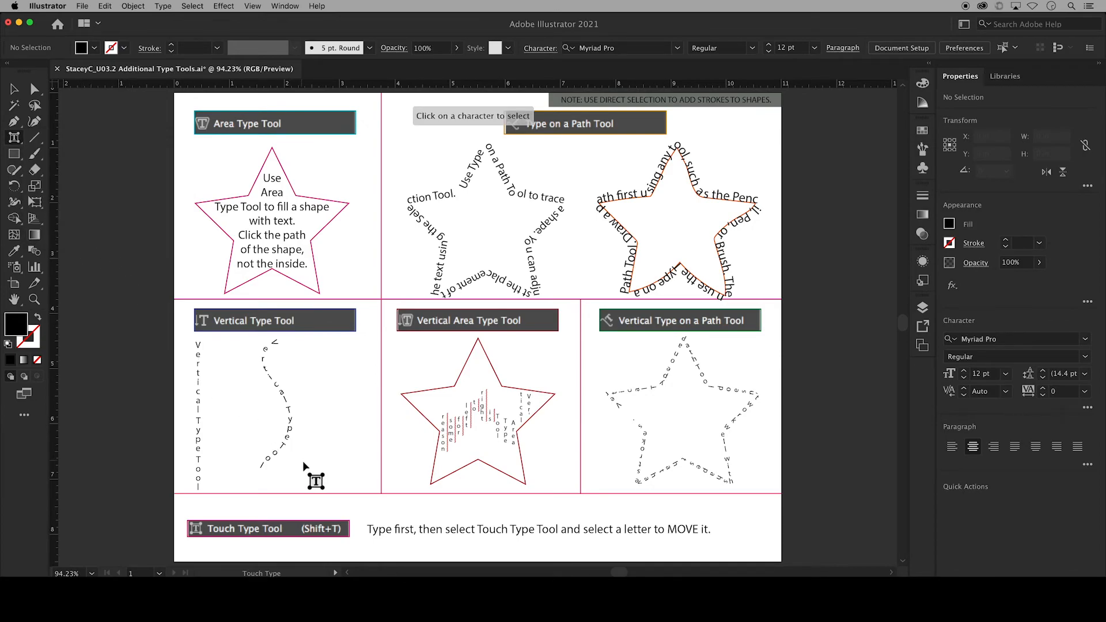
pyautogui.click(422, 531)
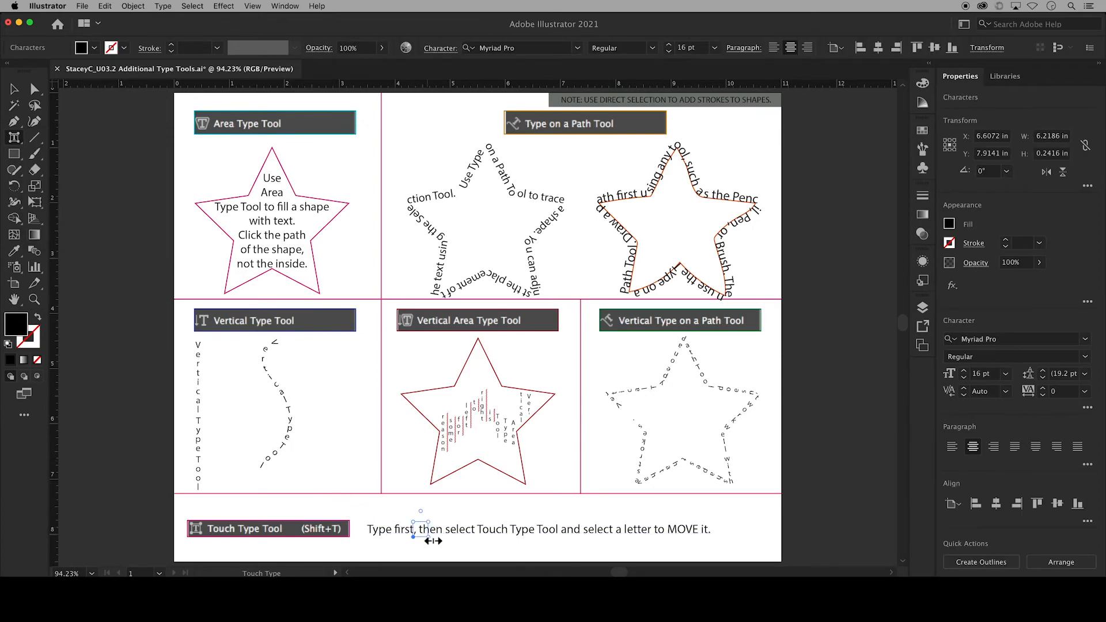
pyautogui.moveTo(428, 536); pyautogui.dragTo(547, 569)
# Step: Rotate the initial T of "Touch" and "Tool" individually, scatter the letters of "MOVE" above and below the baseline, and deselect the text
pyautogui.click(487, 533)
pyautogui.click(550, 531)
pyautogui.moveTo(687, 528); pyautogui.dragTo(721, 542)
pyautogui.click(709, 531)
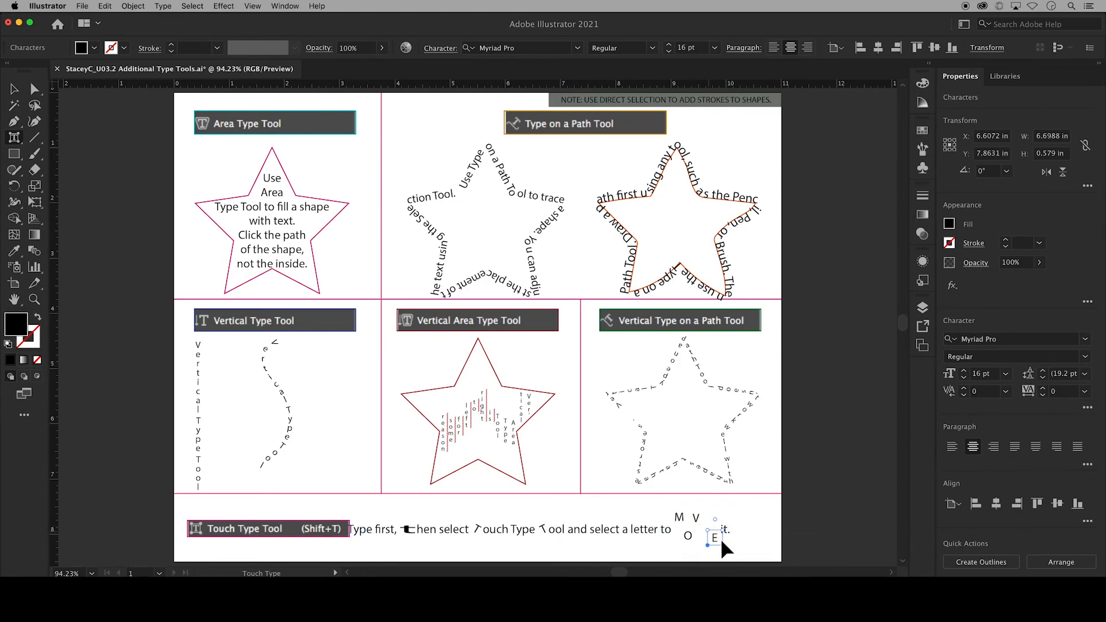
pyautogui.click(13, 88)
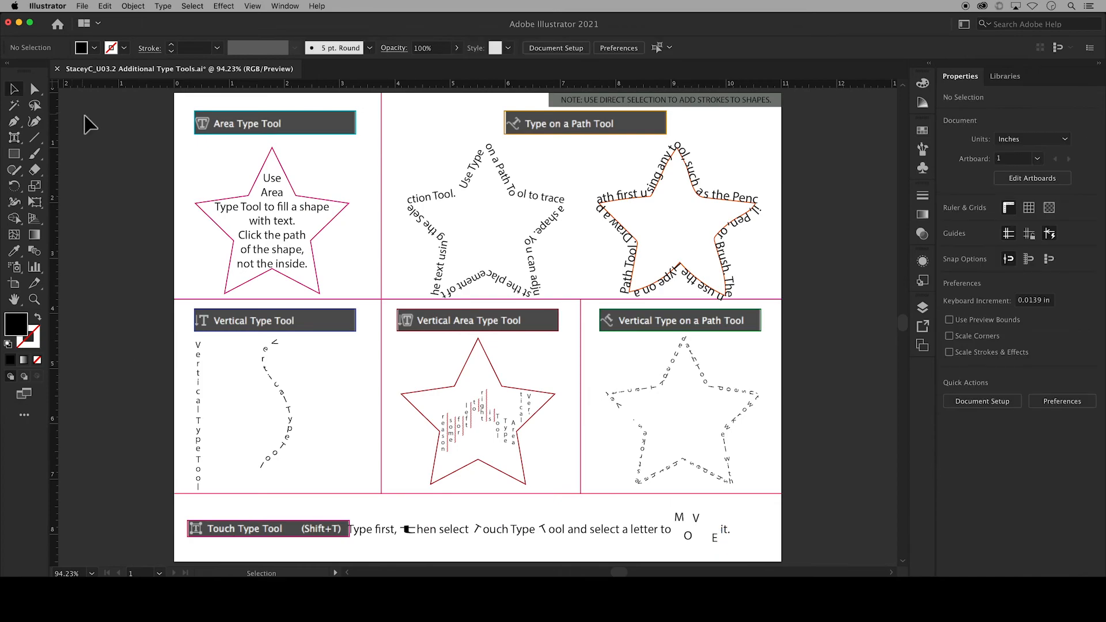
# Step: Save the document under its existing file name as an Illustrator 2020 file in the DD1 folder of Creative Cloud Files
pyautogui.click(83, 6)
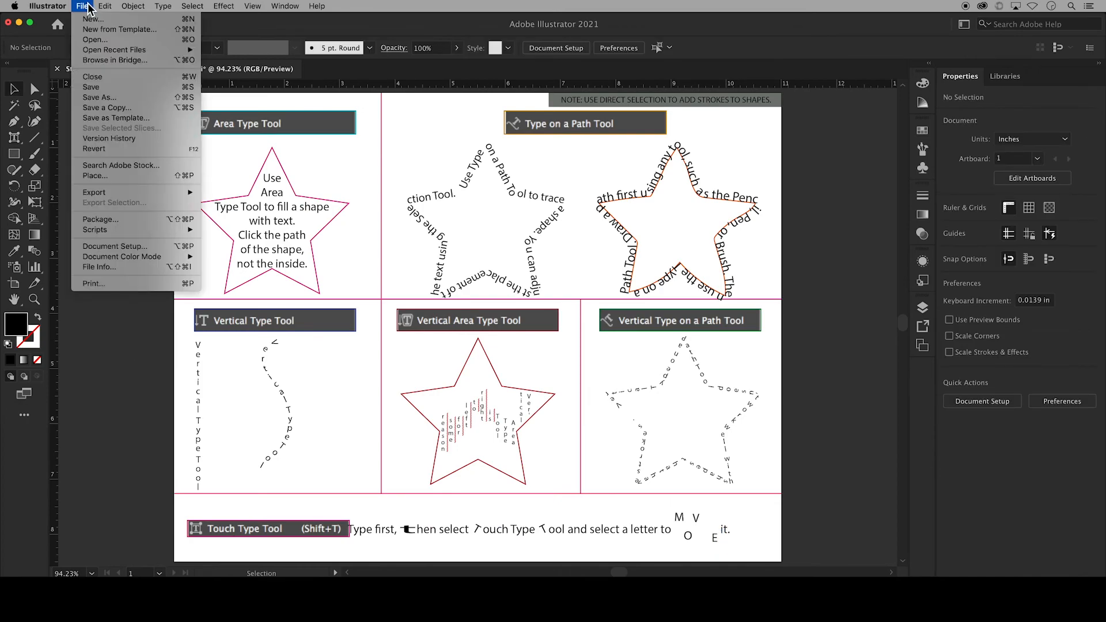
pyautogui.click(113, 99)
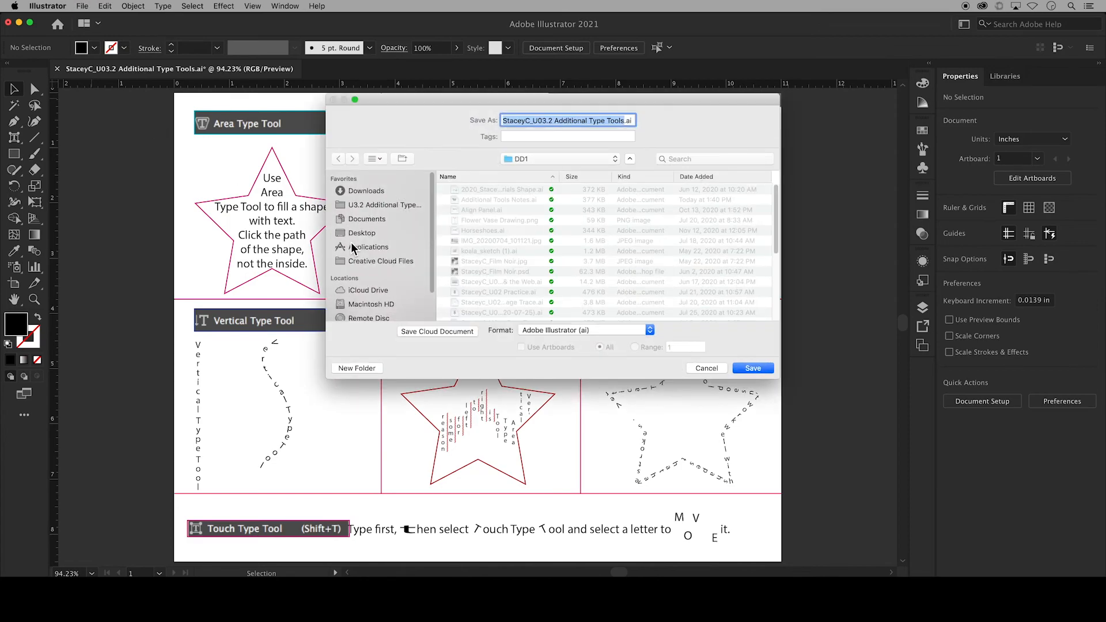
pyautogui.click(375, 262)
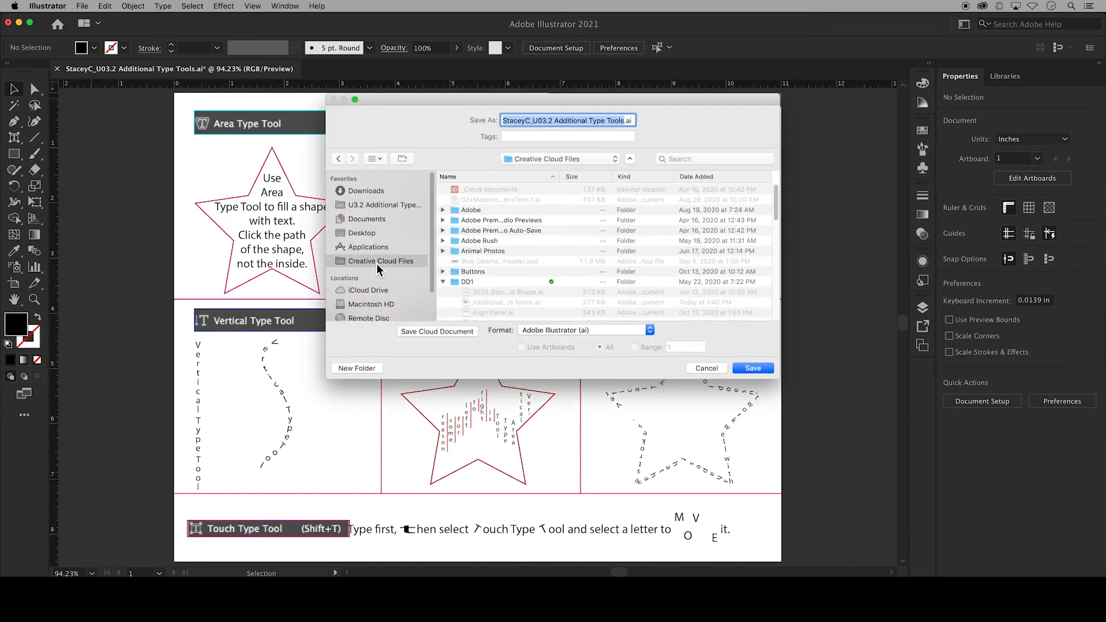
pyautogui.doubleClick(482, 280)
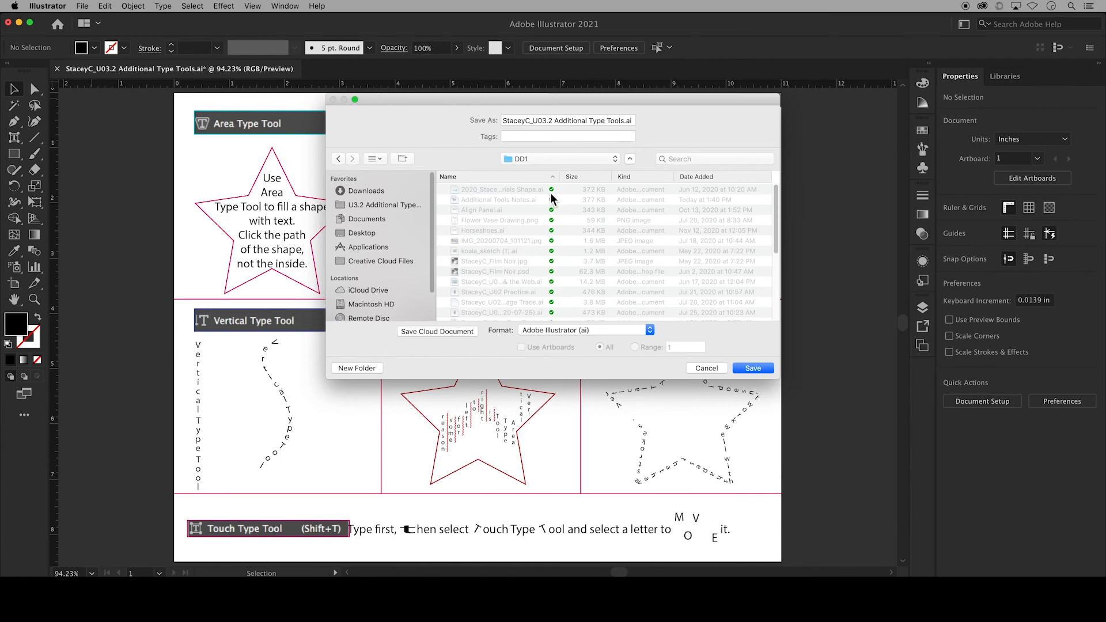
pyautogui.click(505, 122)
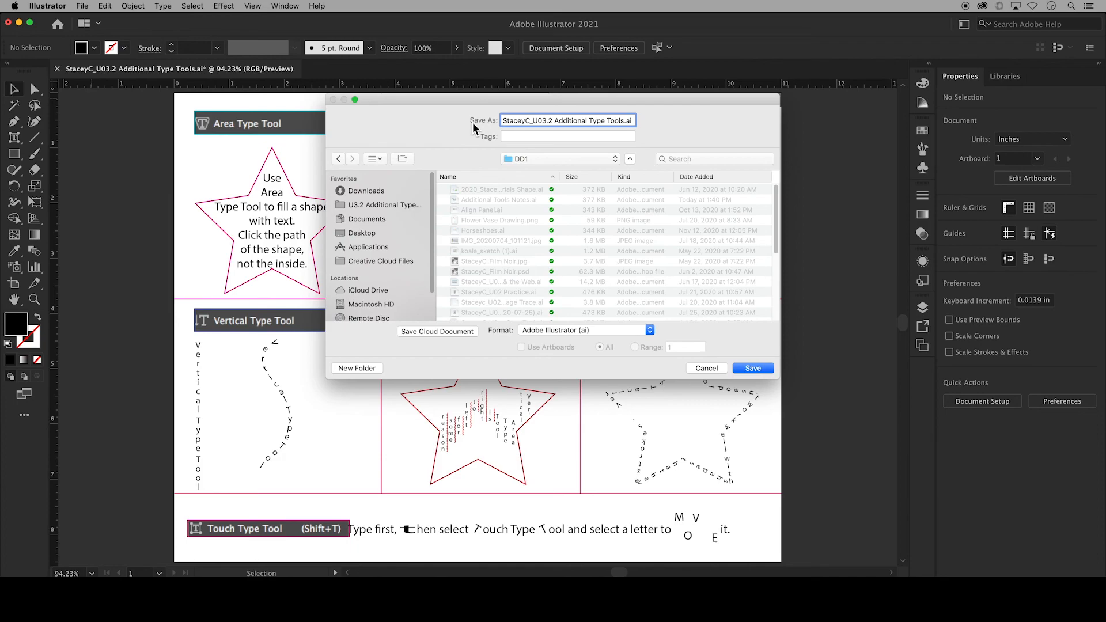
pyautogui.click(749, 370)
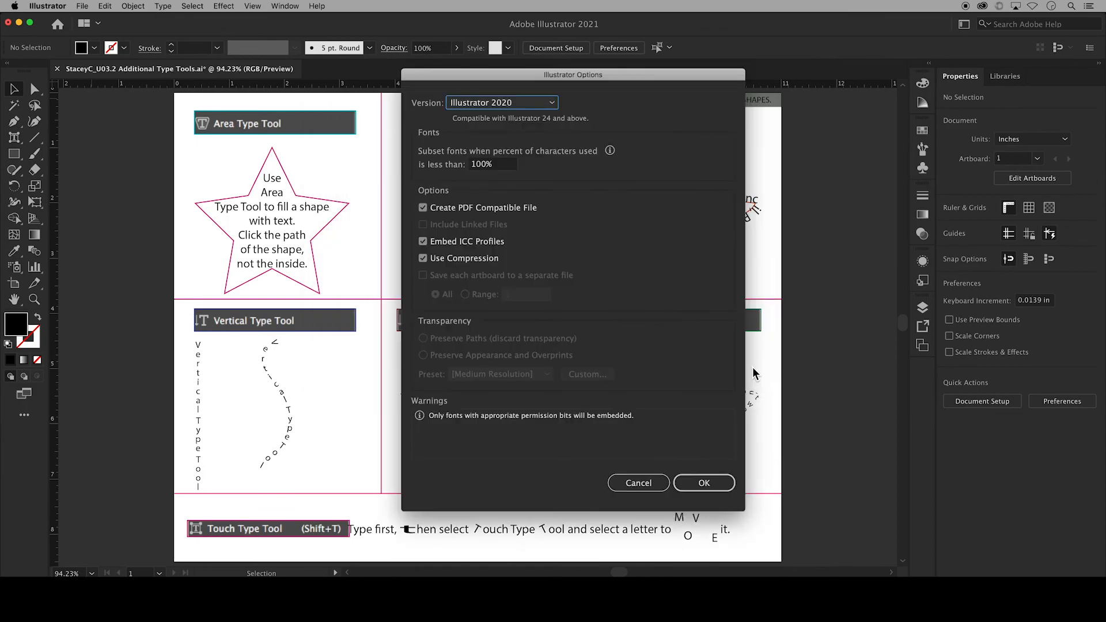
pyautogui.click(712, 487)
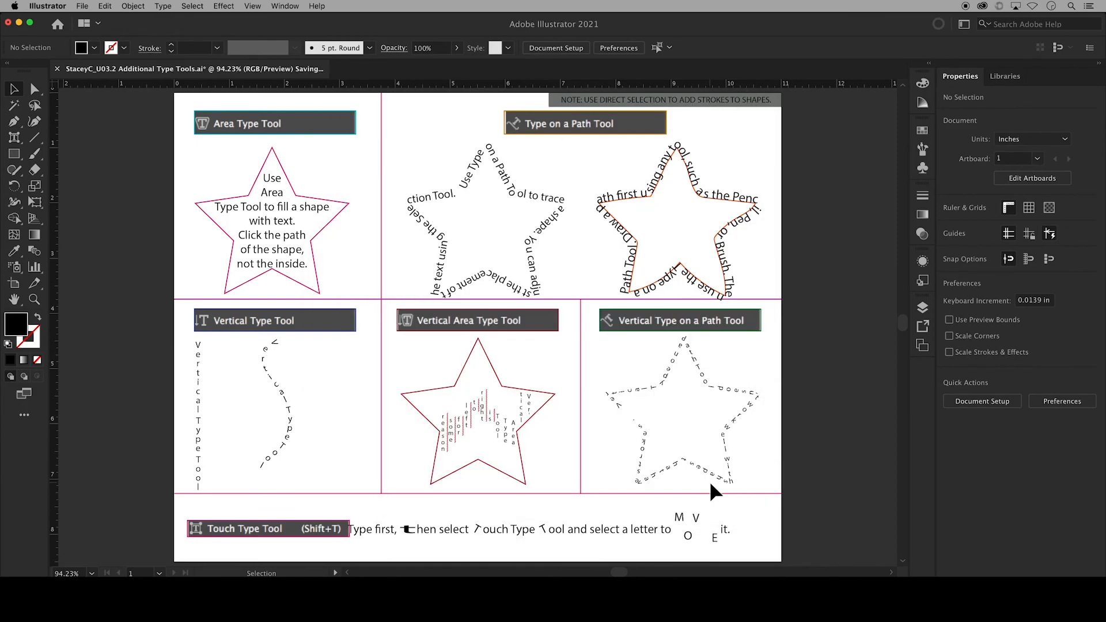